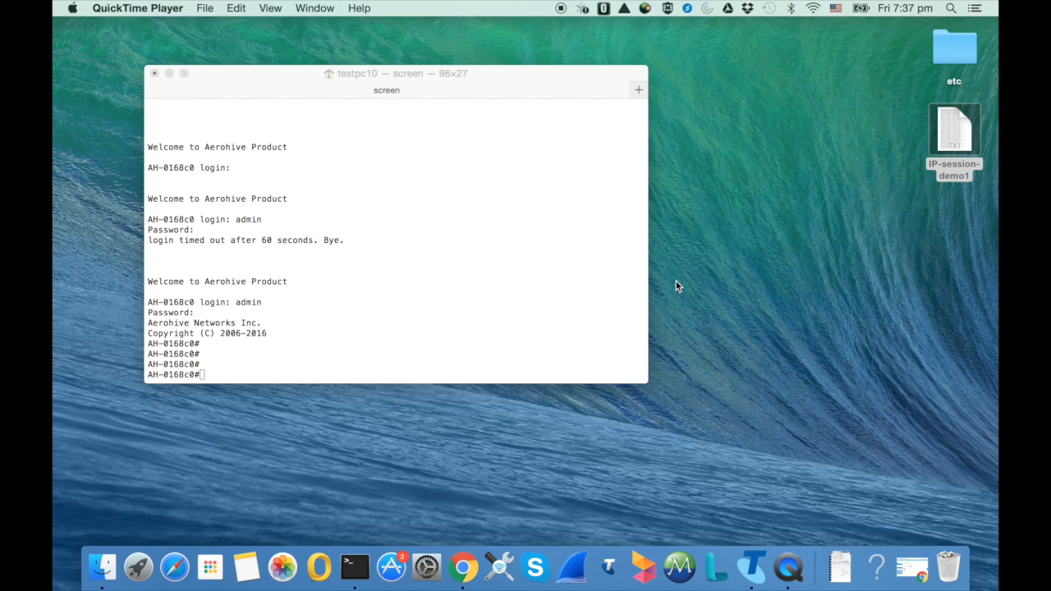
# Run show forwarding-engine ip-sessions in the access point's terminal session and page through the output
pyautogui.click(535, 297)
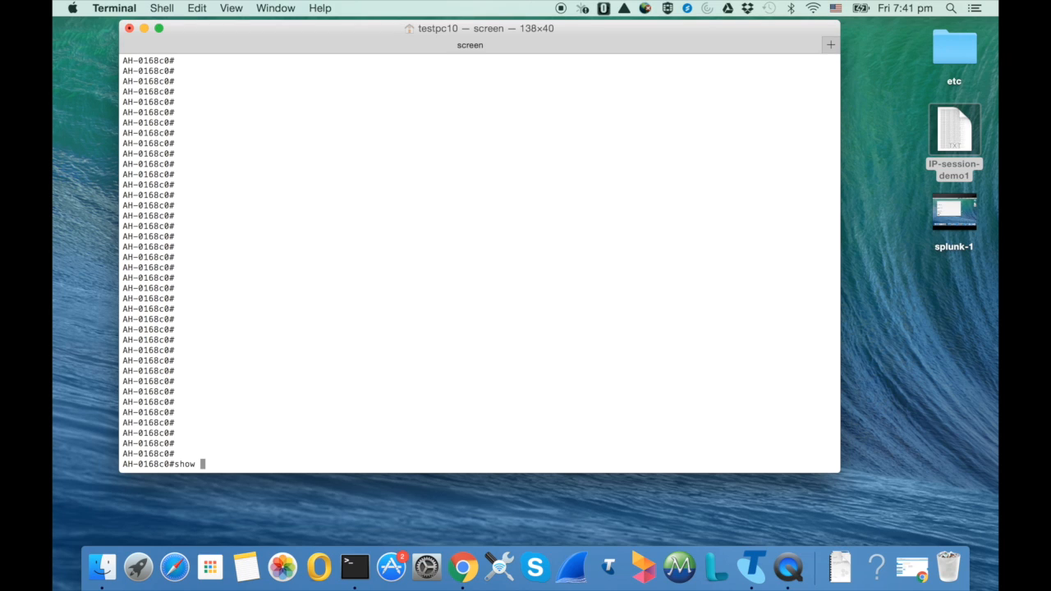
pyautogui.write('forwa')
pyautogui.press('Tab')
pyautogui.write('ip-se')
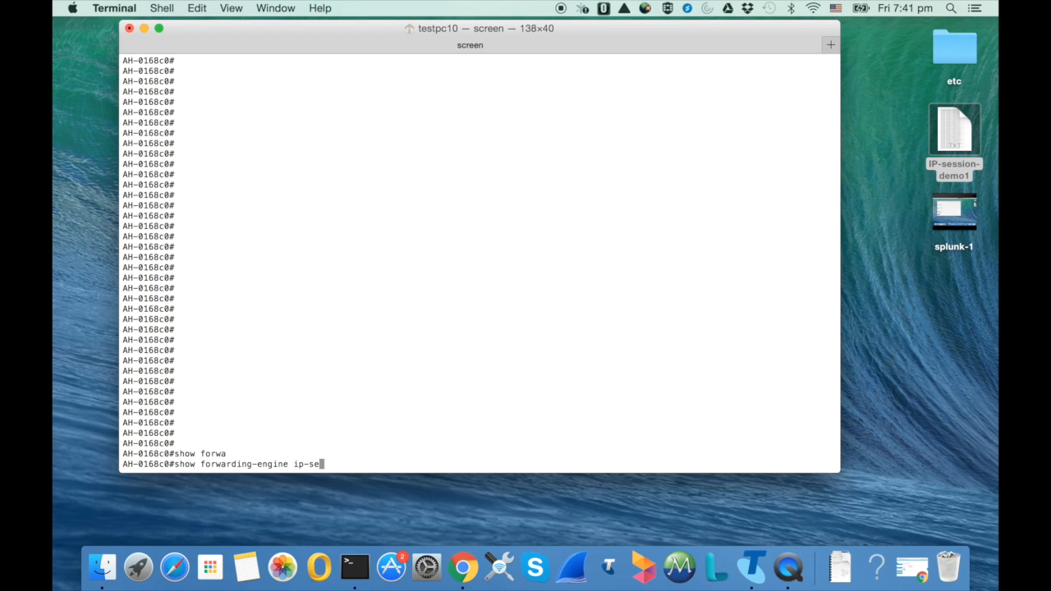
pyautogui.press('Tab')
pyautogui.press('Return')
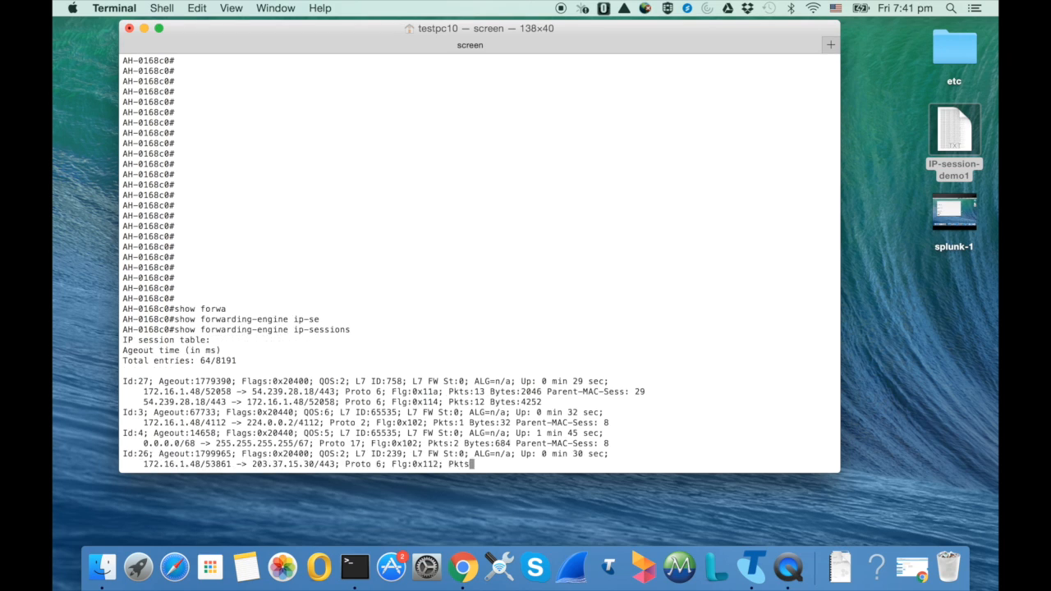
pyautogui.press('space')
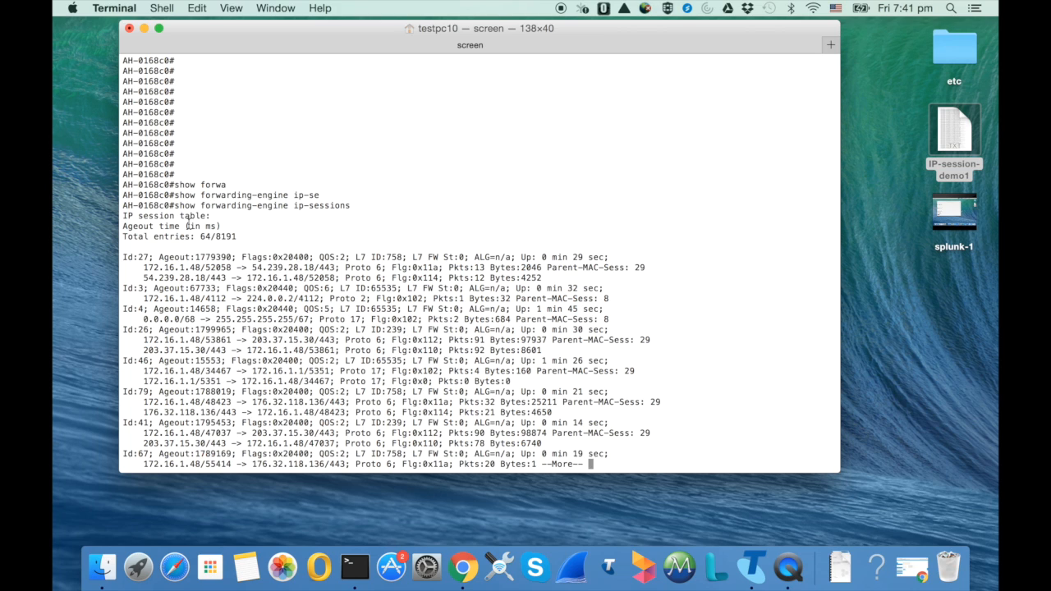
# Examine the session entries and header lines of the IP session table, and open the IP-session-demo1 text file from the desktop
pyautogui.moveTo(123, 259); pyautogui.dragTo(582, 443)
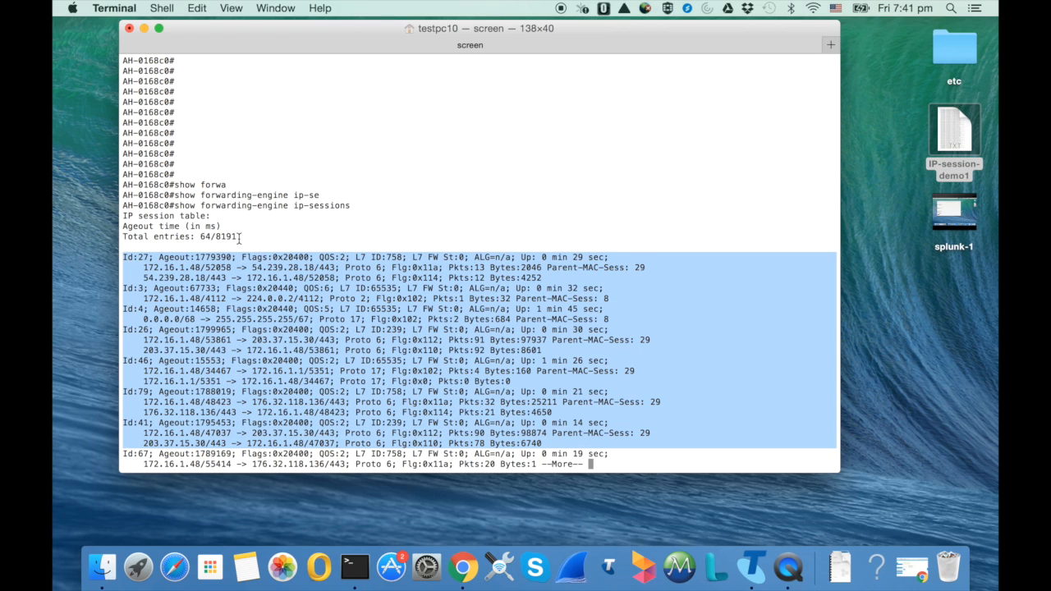
pyautogui.moveTo(239, 237); pyautogui.dragTo(117, 214)
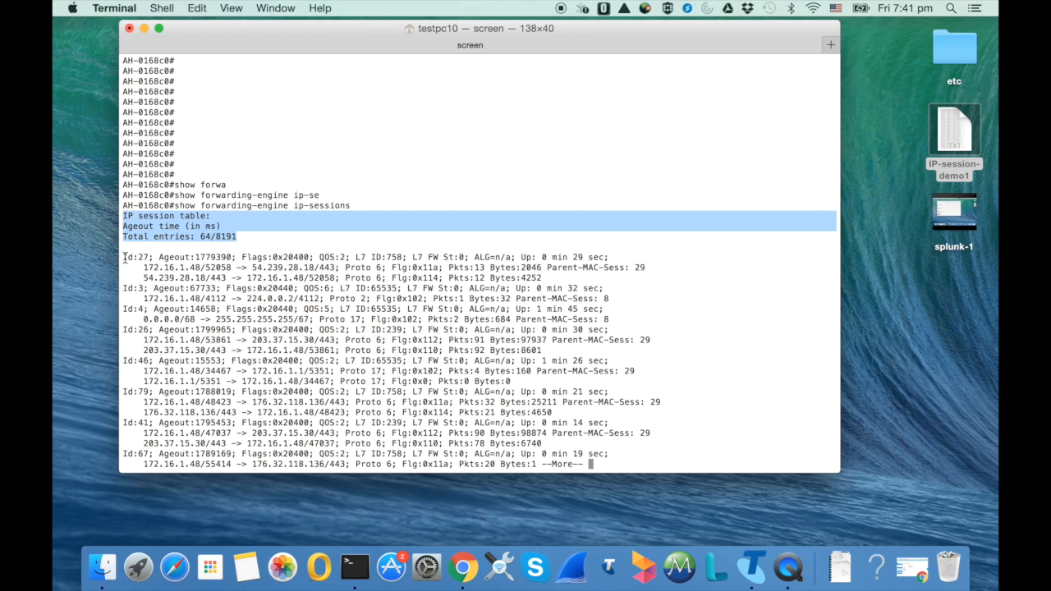
pyautogui.click(138, 231)
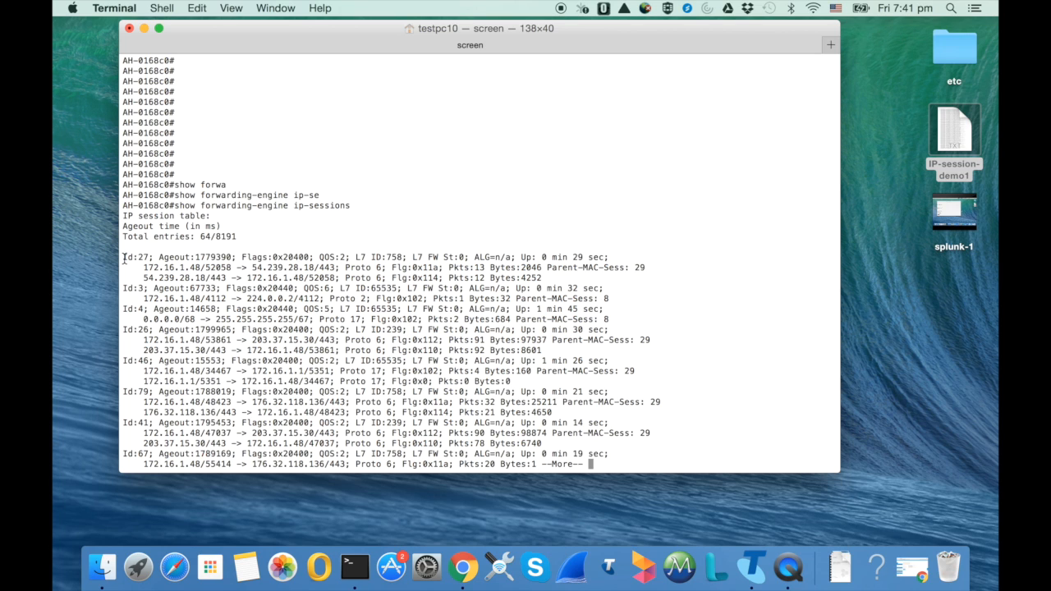
pyautogui.doubleClick(957, 141)
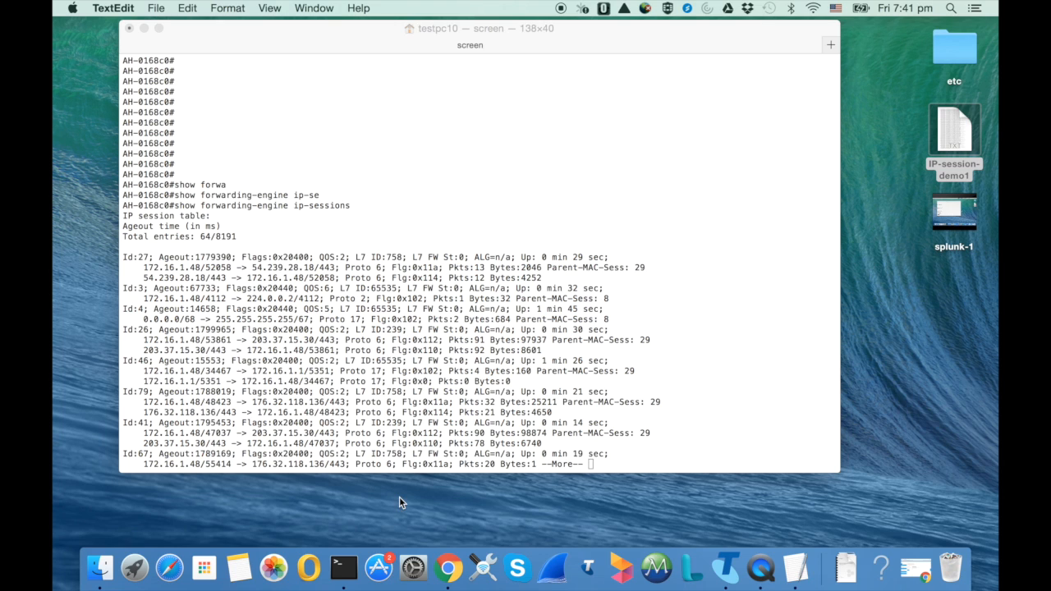
# Launch Splunk with the Start and Show Splunk option and sign in with the saved username and password
pyautogui.click(144, 568)
pyautogui.write('splu')
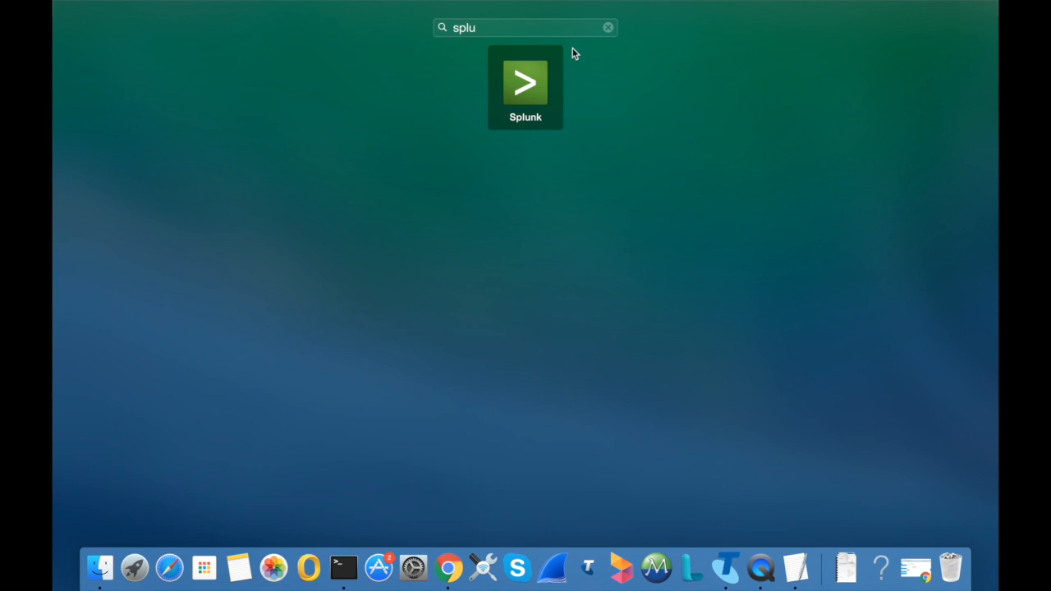
pyautogui.click(539, 86)
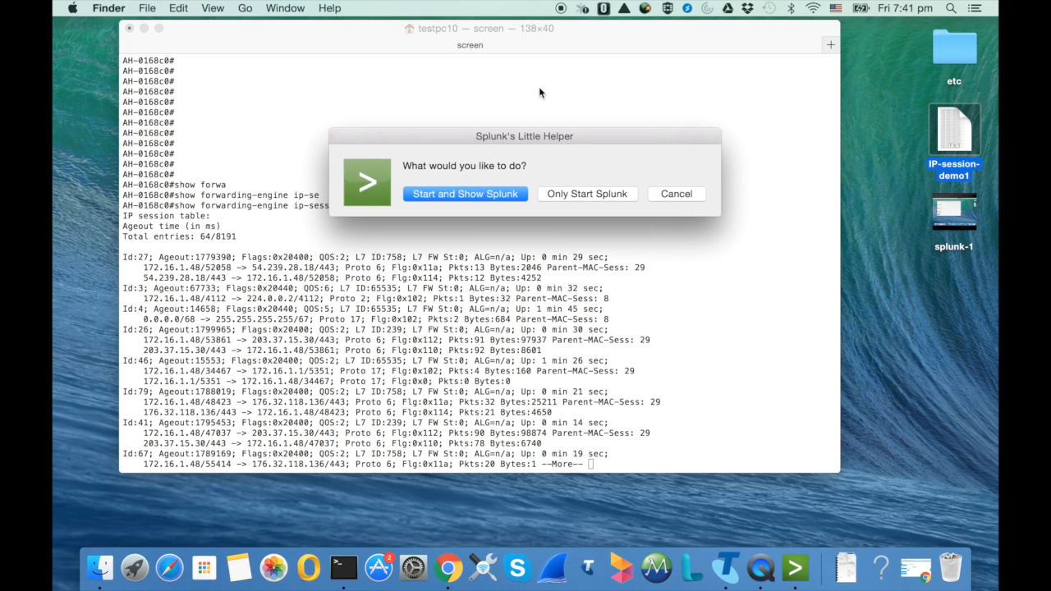
pyautogui.click(440, 197)
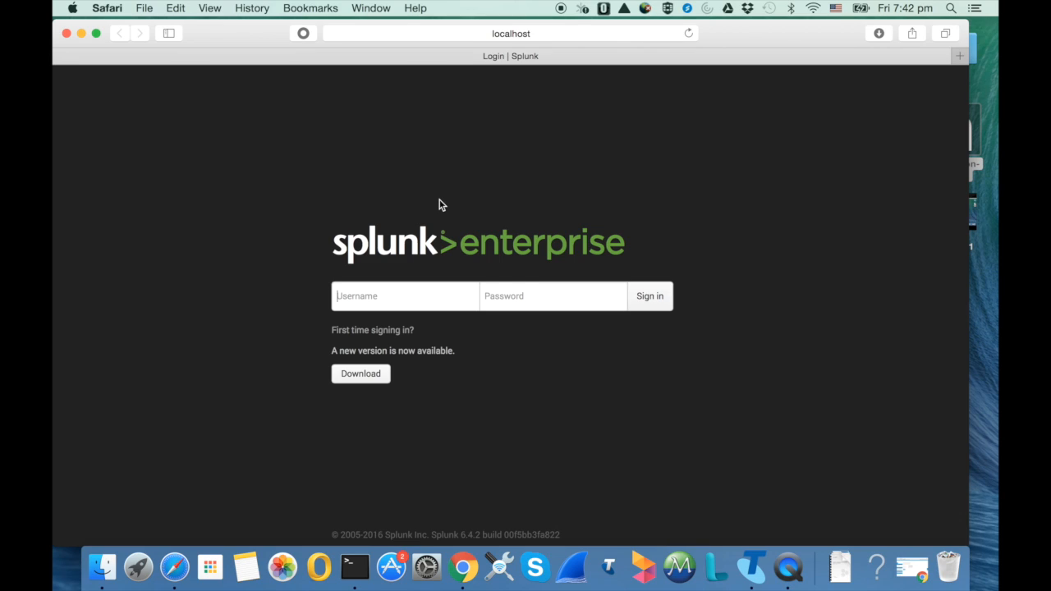
pyautogui.press('super+backslash')
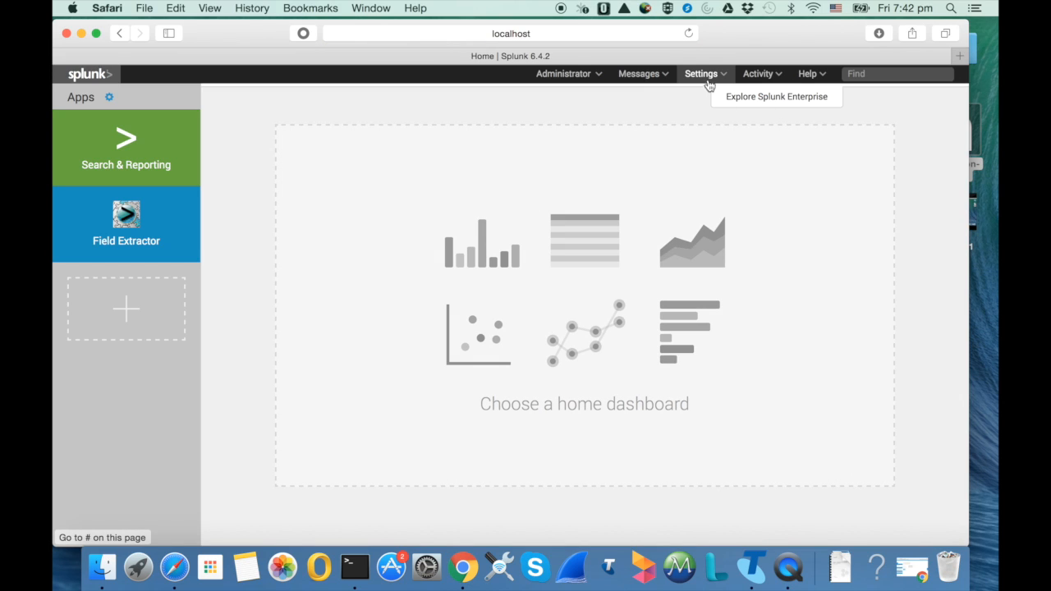
# Start adding data to Splunk by uploading a file from the computer
pyautogui.click(707, 80)
pyautogui.click(531, 156)
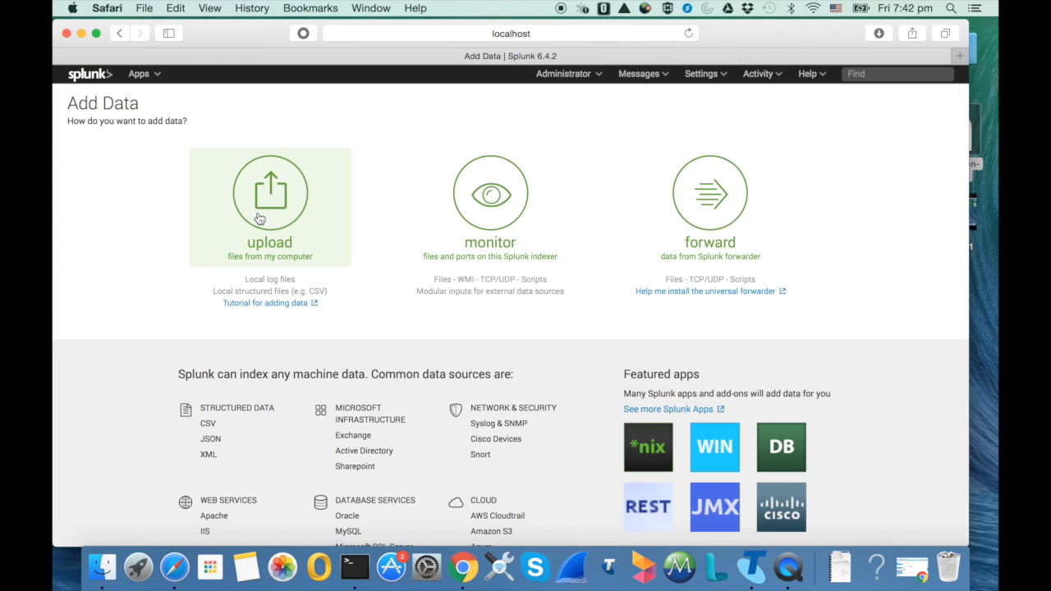
pyautogui.click(257, 215)
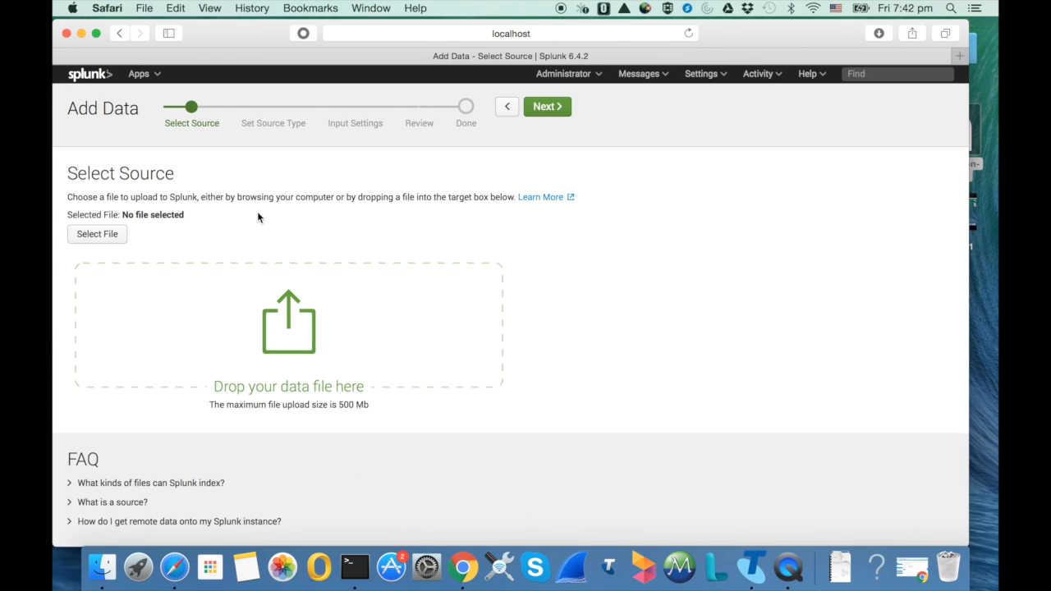
# Select IP-session-demo1 from the Desktop as the upload source and proceed to the Set Source Type stage
pyautogui.click(77, 238)
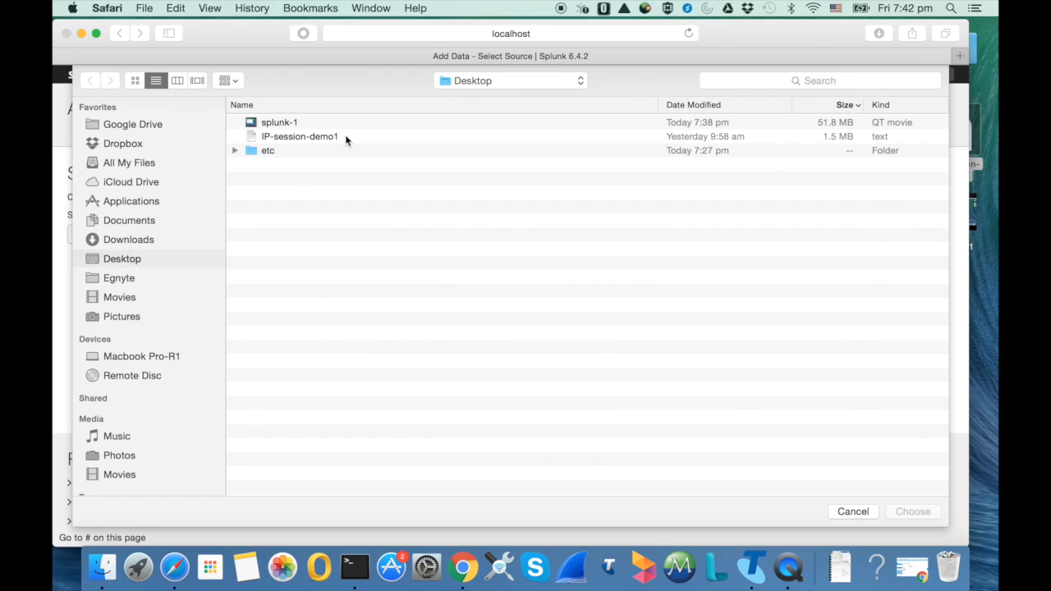
pyautogui.click(302, 137)
pyautogui.doubleClick(342, 137)
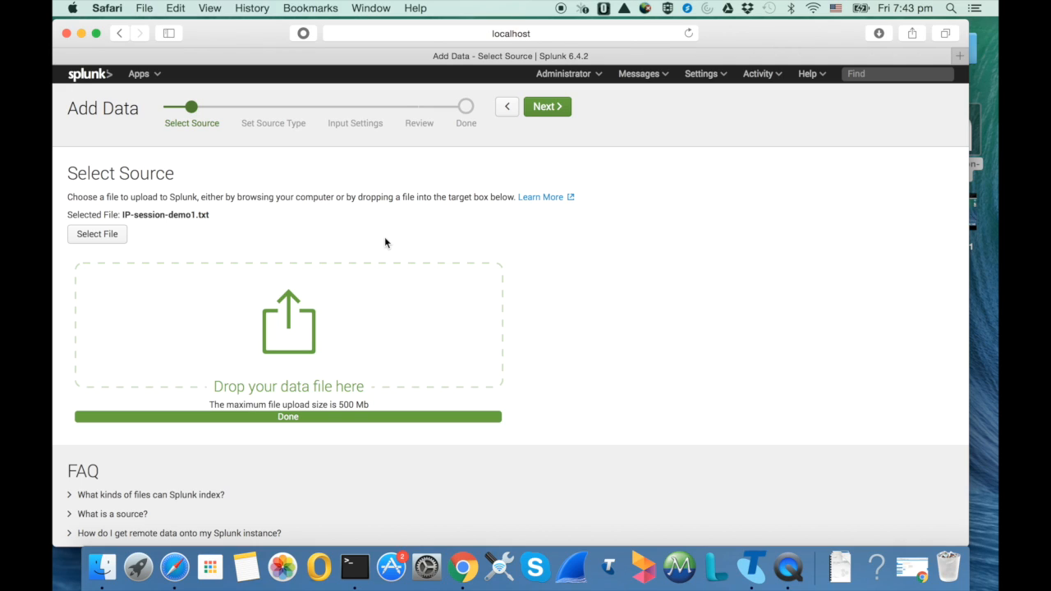
pyautogui.click(557, 108)
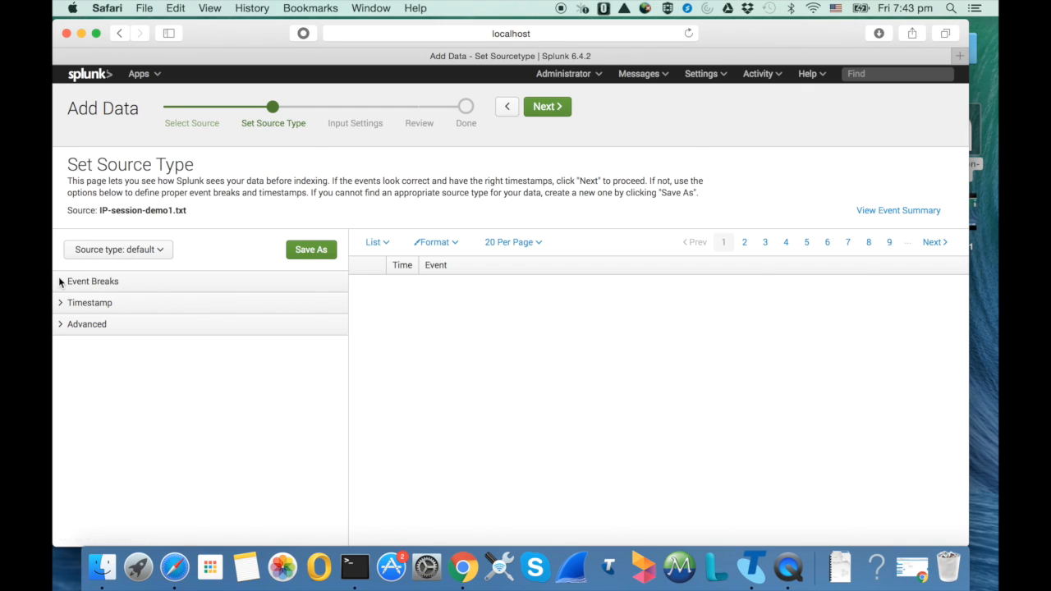
# Expand the Event Breaks settings and review how the preview splits the uploaded data into events
pyautogui.click(59, 282)
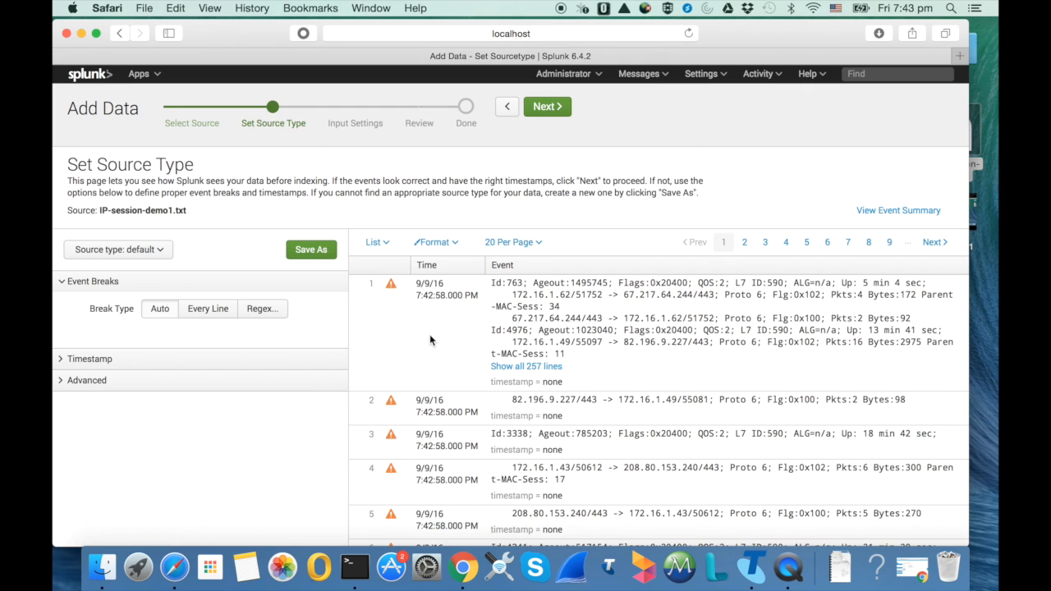
pyautogui.scroll(-5, 548, 386)
pyautogui.scroll(4, 550, 392)
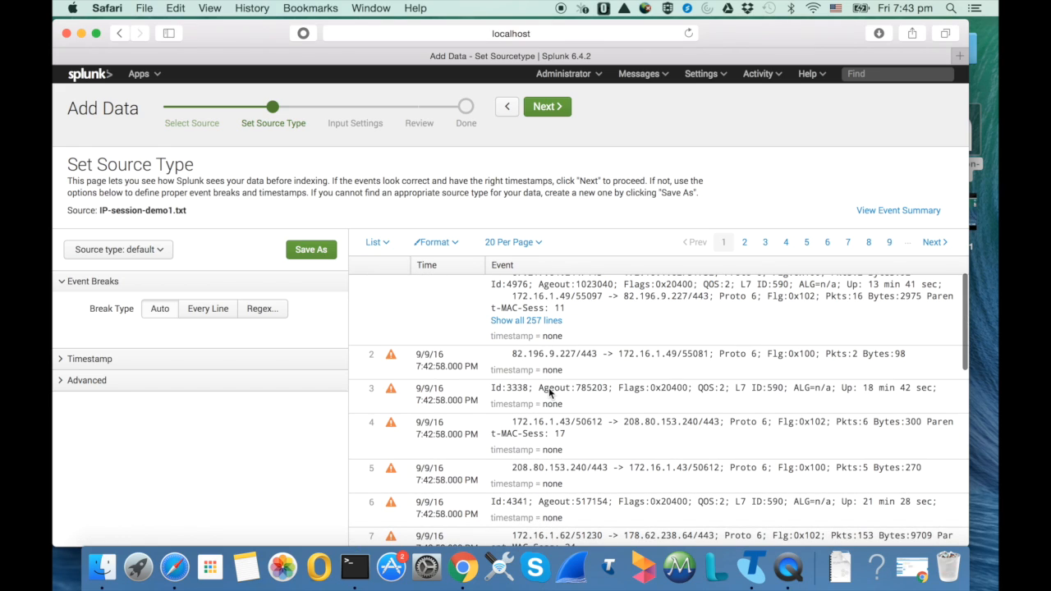
pyautogui.scroll(1, 548, 387)
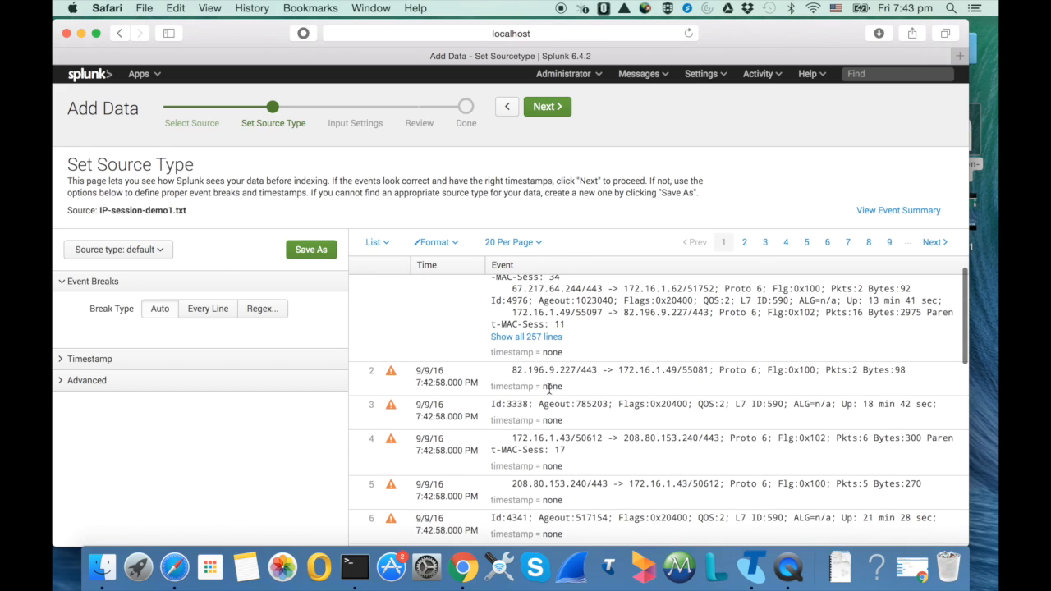
# Move the browser window aside, open the IP-session-demo1 desktop file in TextEdit and enlarge its window
pyautogui.moveTo(768, 39); pyautogui.dragTo(694, 71)
pyautogui.doubleClick(948, 136)
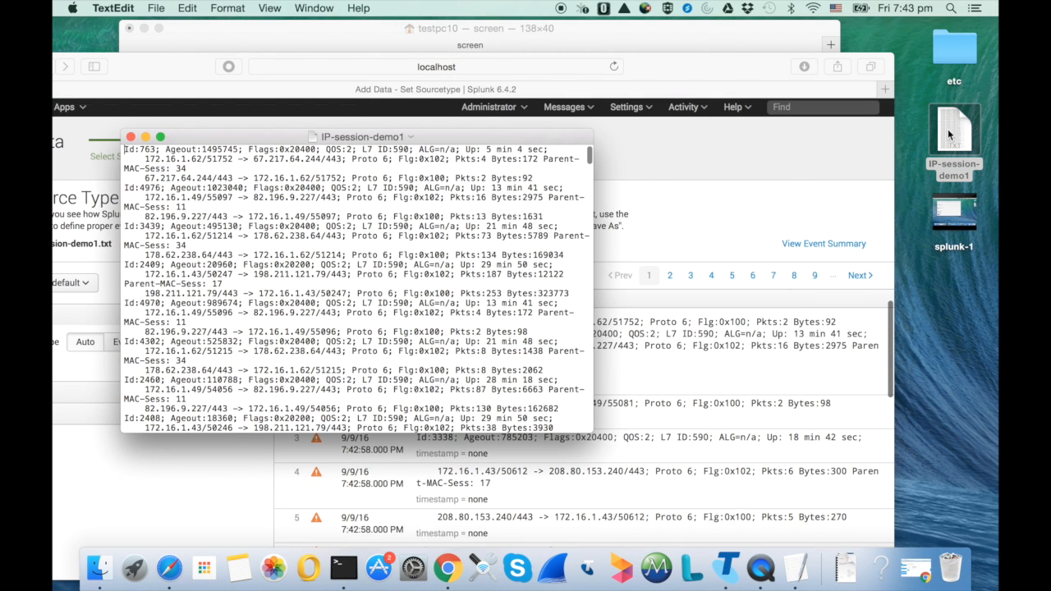
pyautogui.click(160, 137)
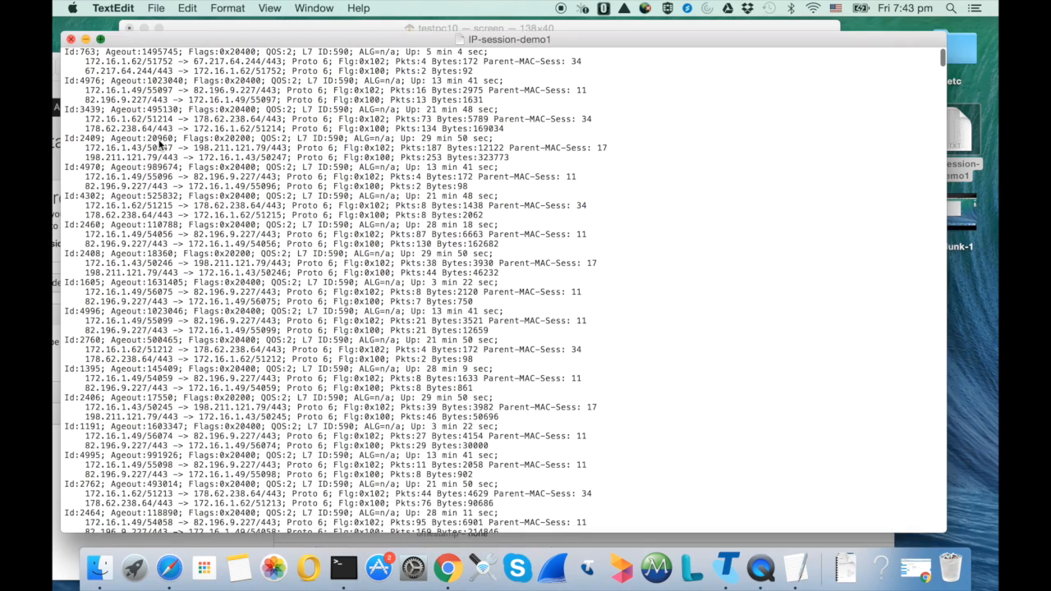
# Examine the three-line structure of the first two session records, Id:763 and Id:4976, and close the text file
pyautogui.moveTo(58, 38); pyautogui.dragTo(495, 34)
pyautogui.moveTo(419, 38); pyautogui.dragTo(481, 38)
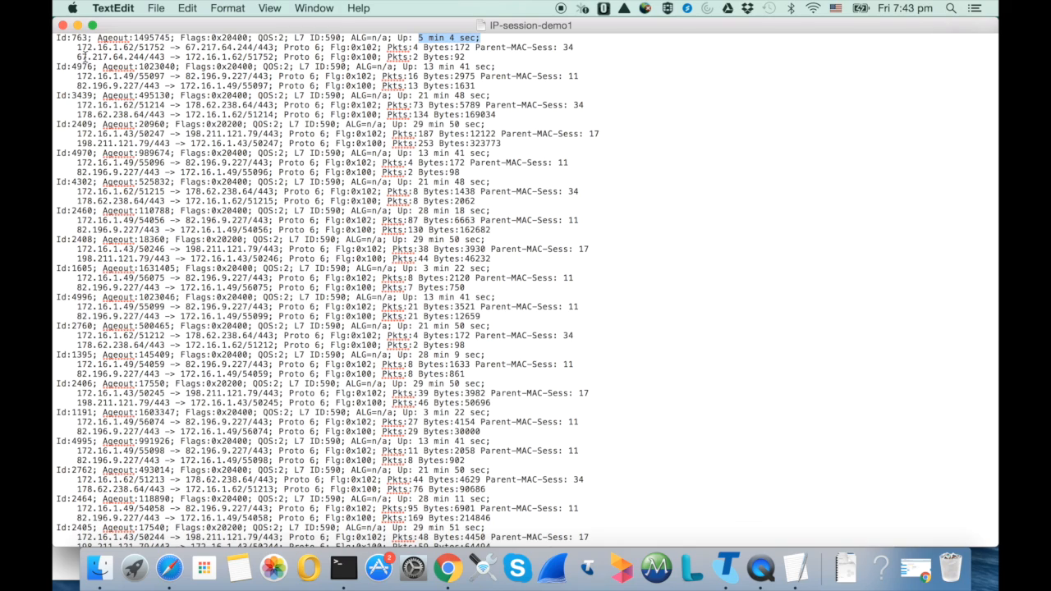
pyautogui.moveTo(77, 47); pyautogui.dragTo(634, 57)
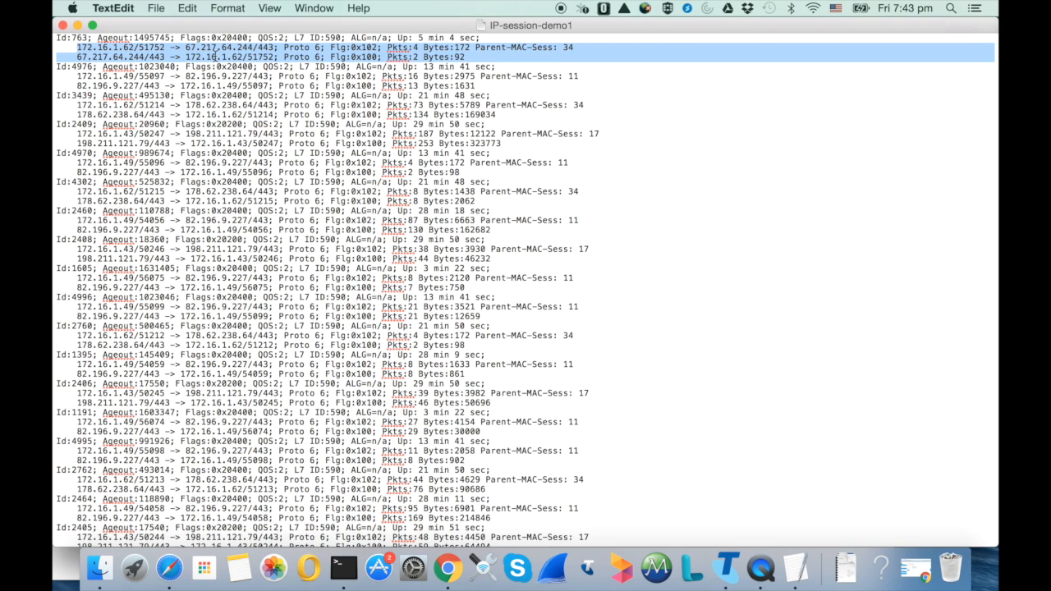
pyautogui.click(54, 60)
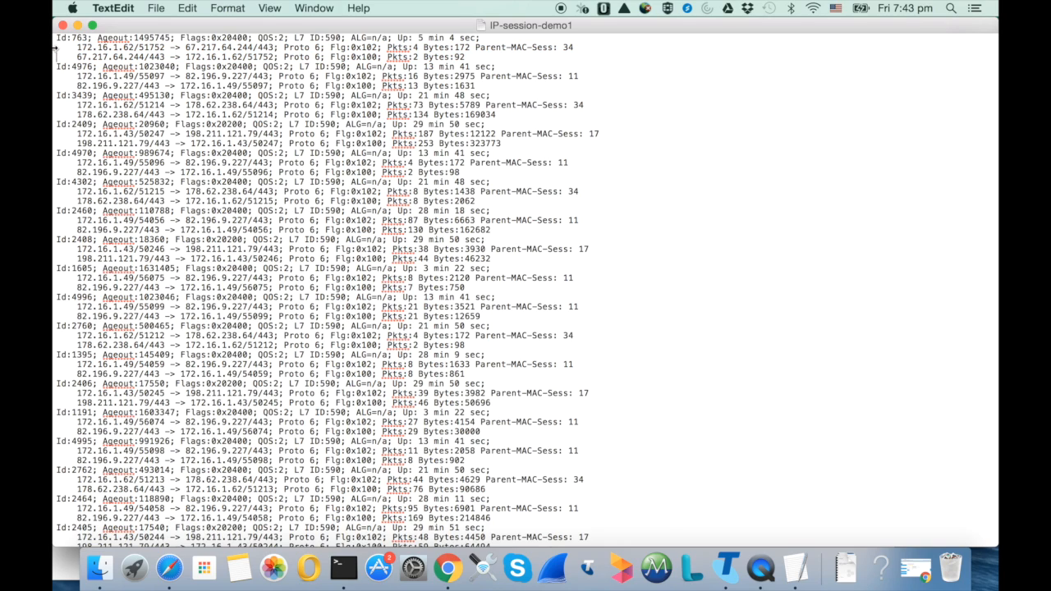
pyautogui.moveTo(54, 39); pyautogui.dragTo(513, 55)
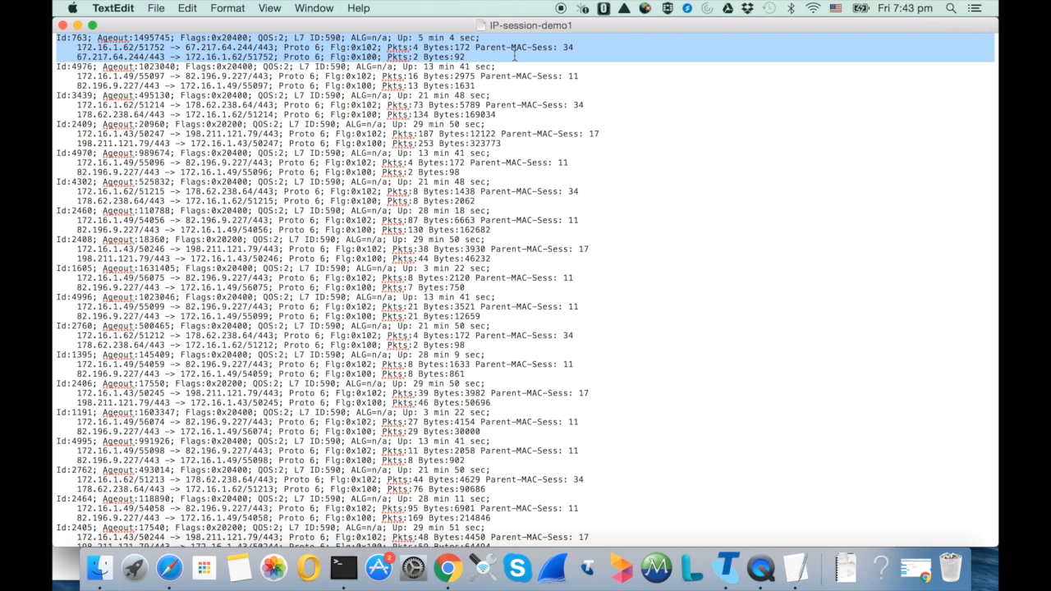
pyautogui.click(85, 62)
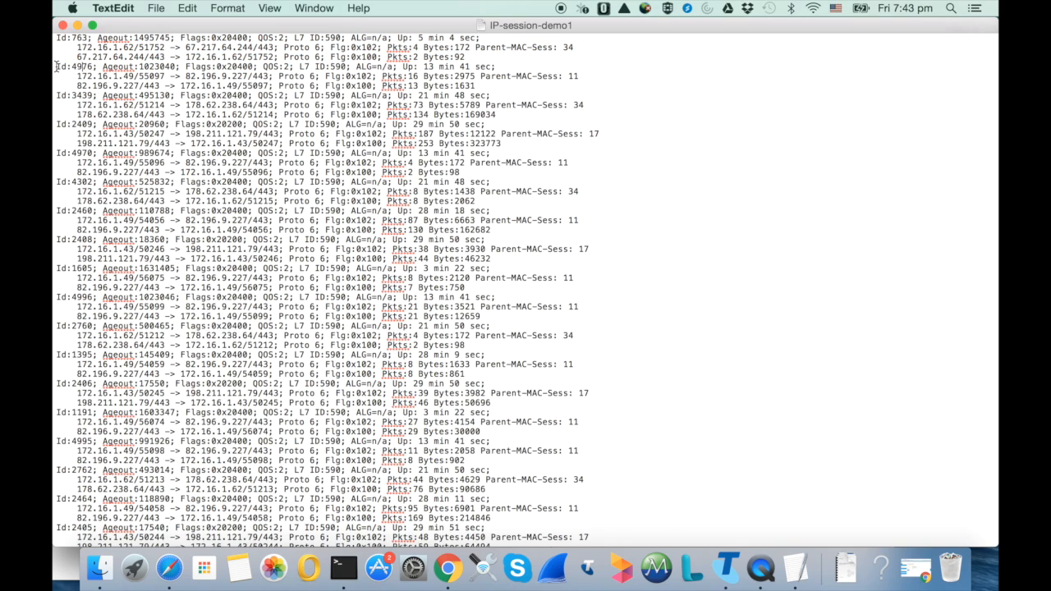
pyautogui.moveTo(57, 66); pyautogui.dragTo(570, 85)
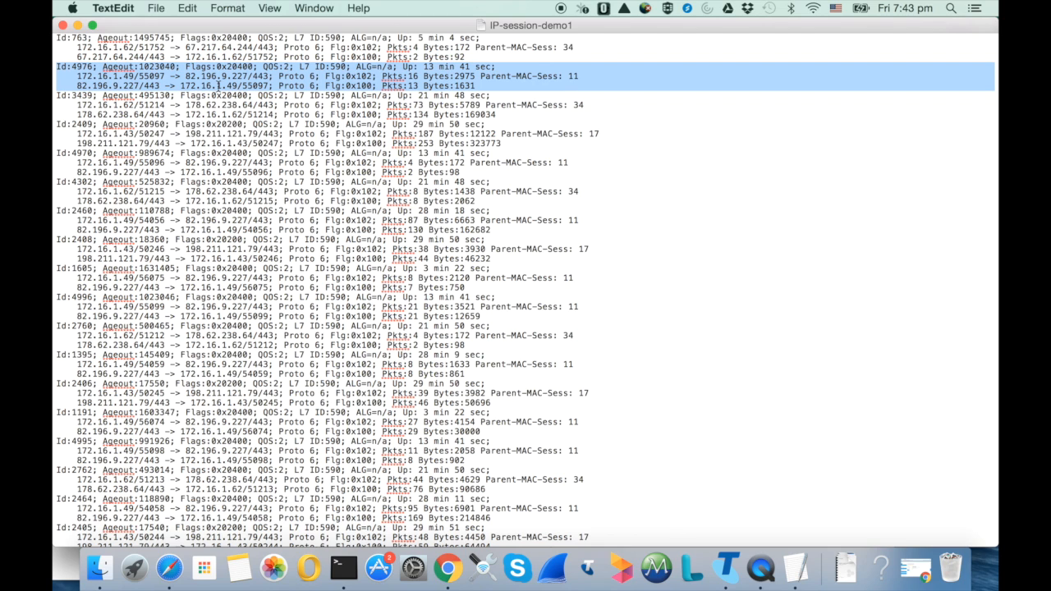
pyautogui.click(67, 26)
# Set the event break type to Regex and use the copied text Id: as the pattern
pyautogui.moveTo(190, 64); pyautogui.dragTo(286, 2)
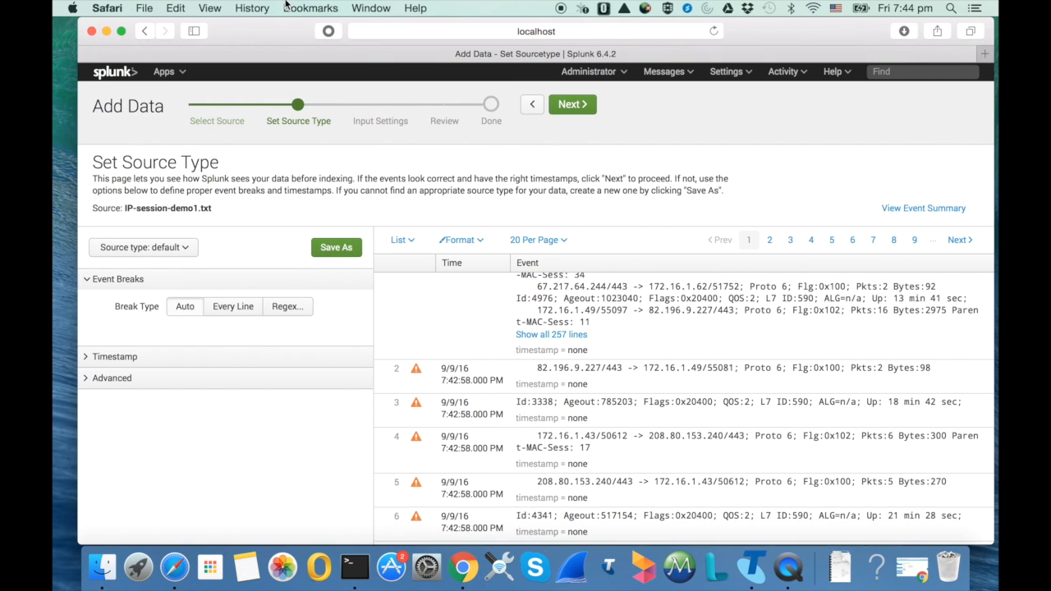
pyautogui.click(284, 310)
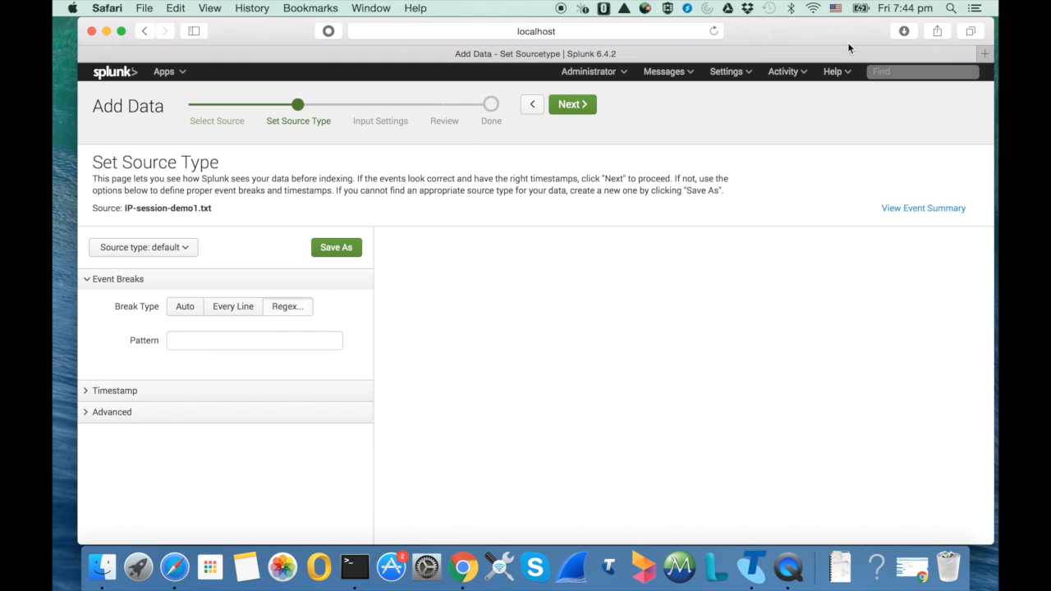
pyautogui.moveTo(852, 50); pyautogui.dragTo(825, 50)
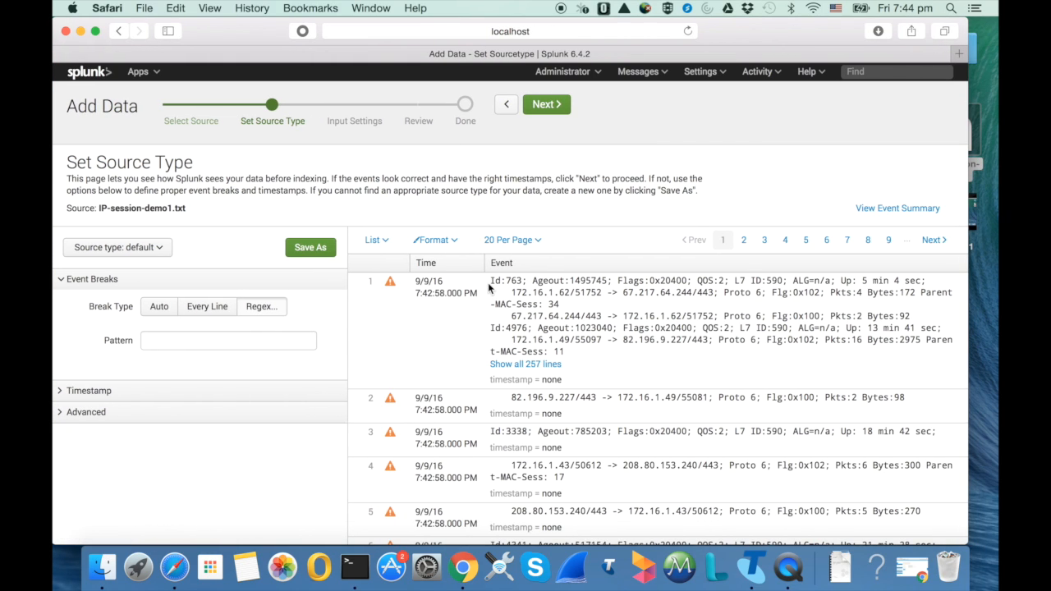
pyautogui.moveTo(491, 284); pyautogui.dragTo(503, 282)
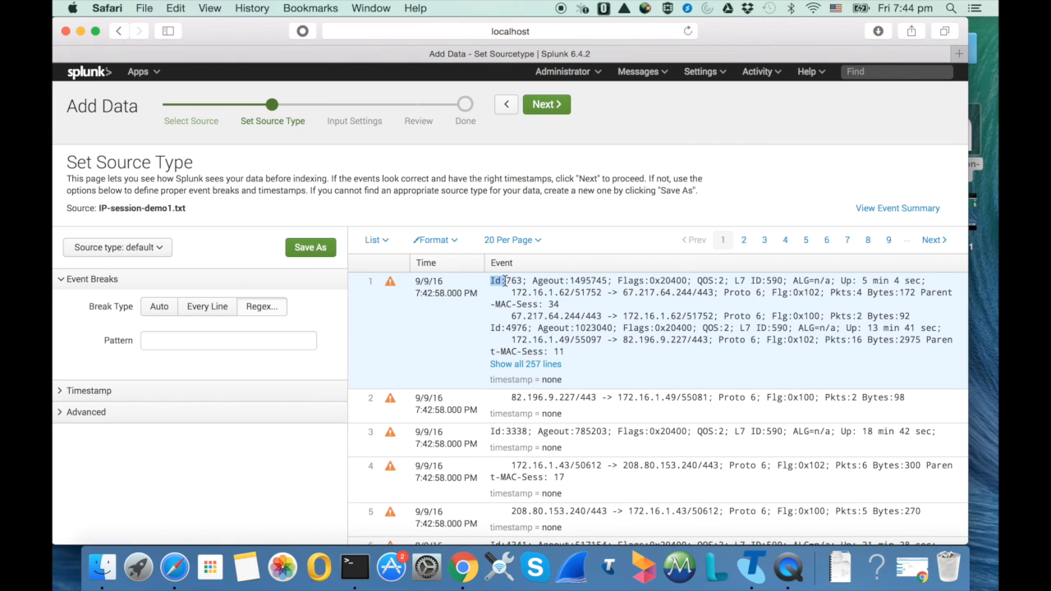
pyautogui.click(236, 340)
pyautogui.write('Id:')
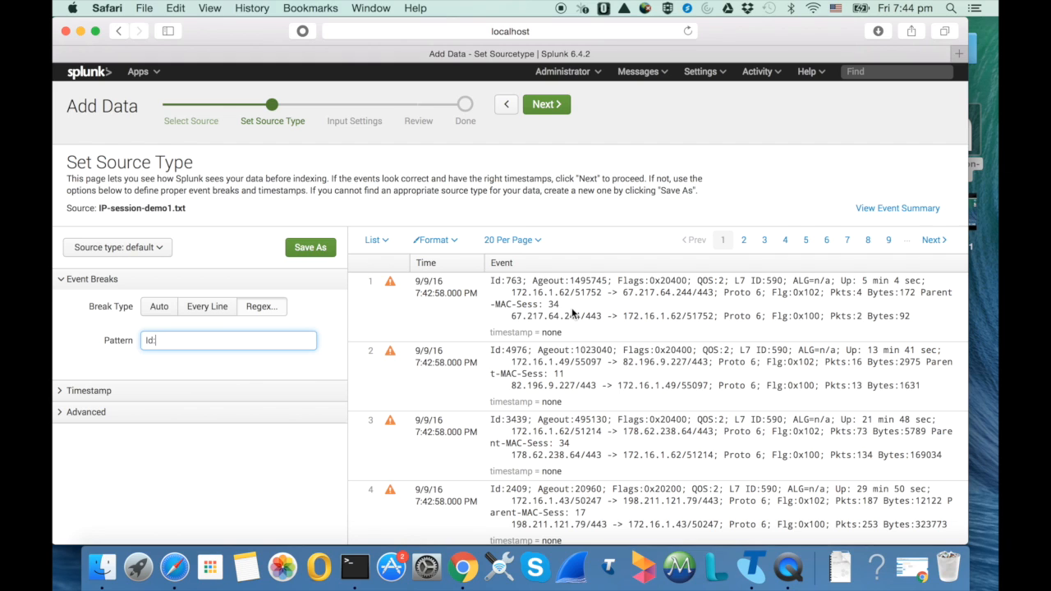
# Review the regrouped events in the preview and highlight the Id and Ageout fields of the first event
pyautogui.scroll(-1, 569, 353)
pyautogui.scroll(2, 569, 353)
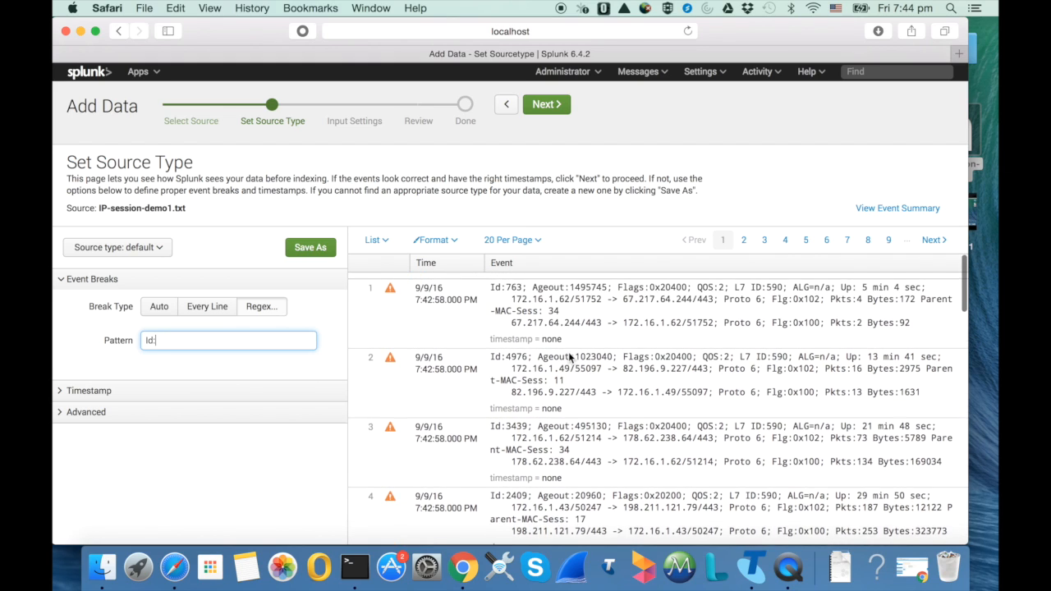
pyautogui.moveTo(490, 281); pyautogui.dragTo(609, 281)
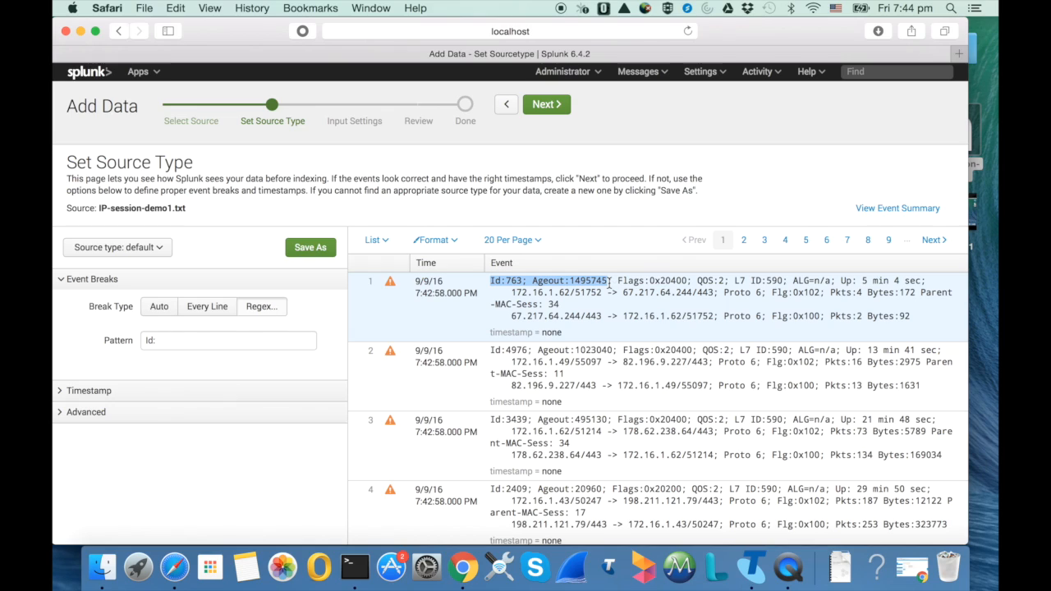
# Highlight the Id fields of the first two preview events to check where each event starts
pyautogui.click(491, 281)
pyautogui.moveTo(490, 282); pyautogui.dragTo(527, 282)
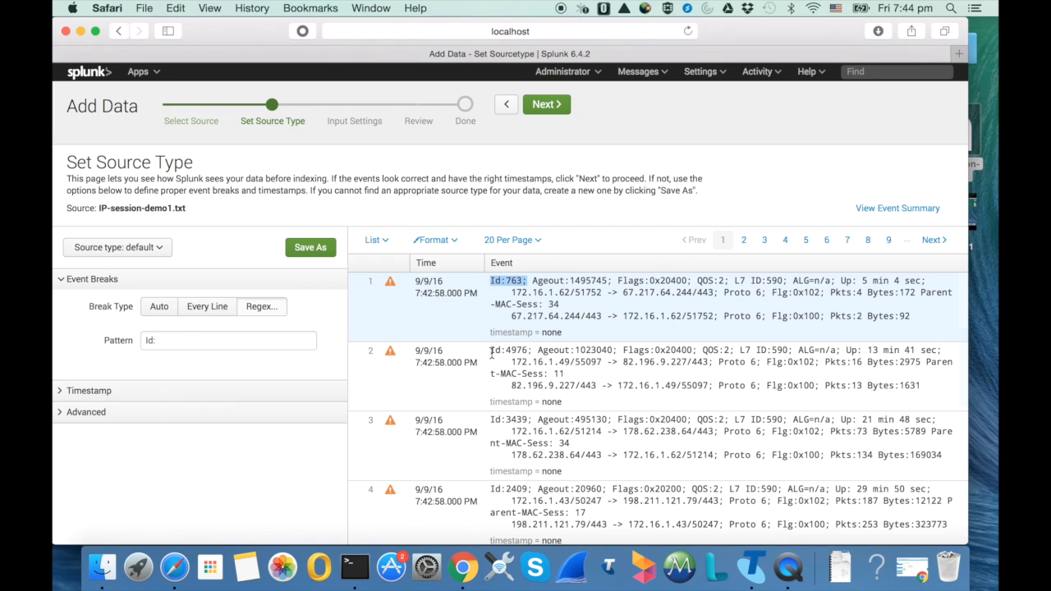
pyautogui.moveTo(492, 351); pyautogui.dragTo(527, 352)
pyautogui.click(527, 366)
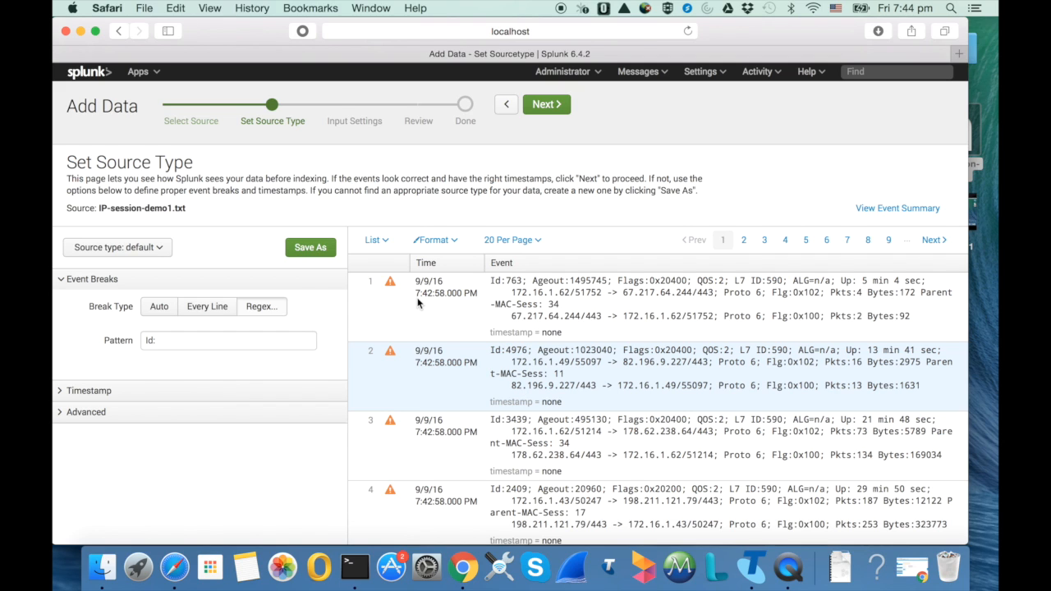
# Save the event-break configuration as a source type named IP-session-1 and continue to the input settings
pyautogui.click(308, 253)
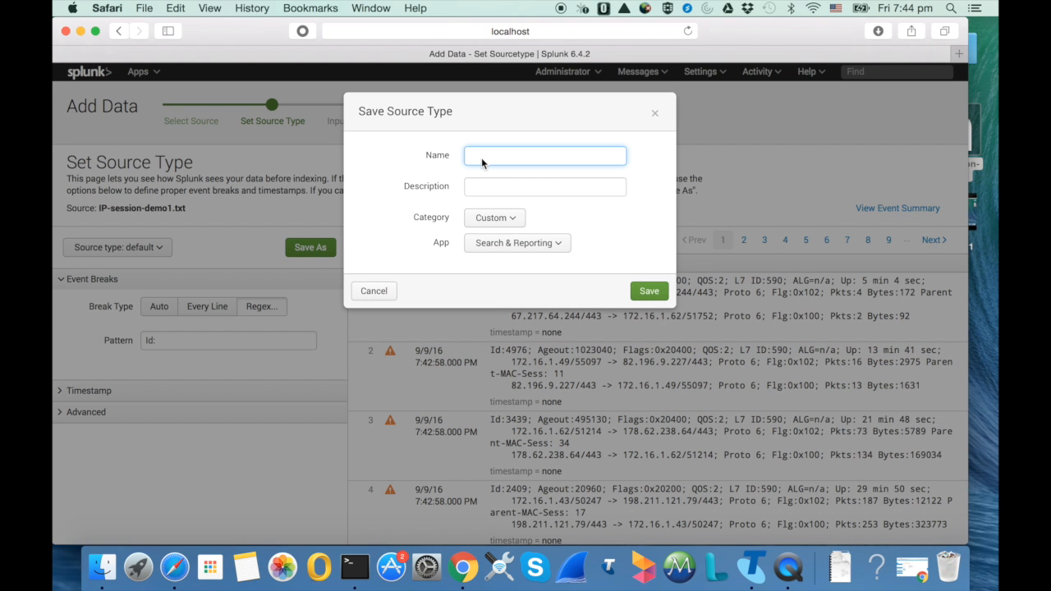
pyautogui.write('IP-session-1')
pyautogui.click(649, 291)
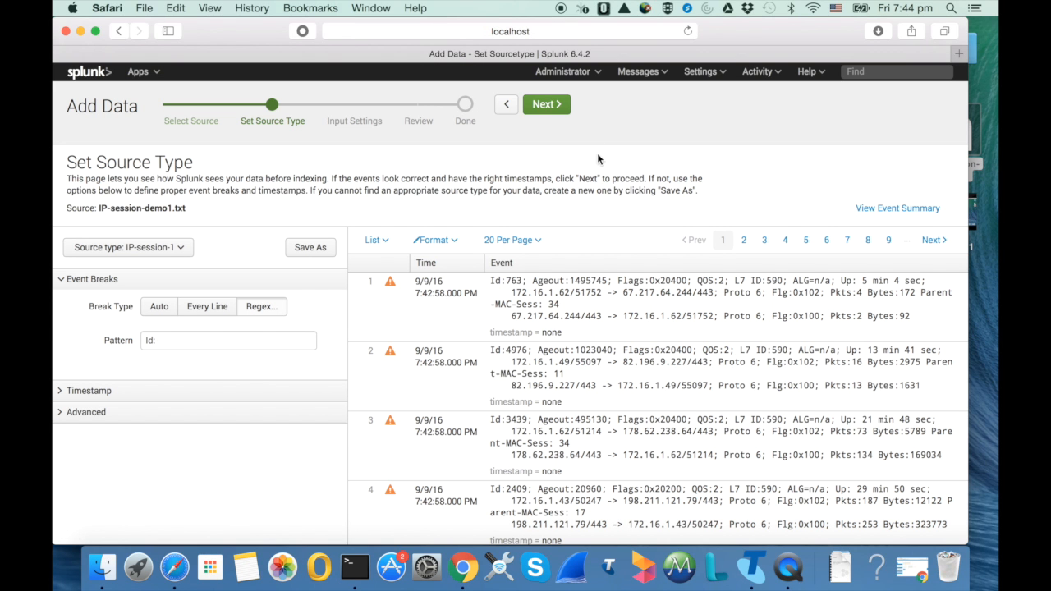
pyautogui.click(550, 107)
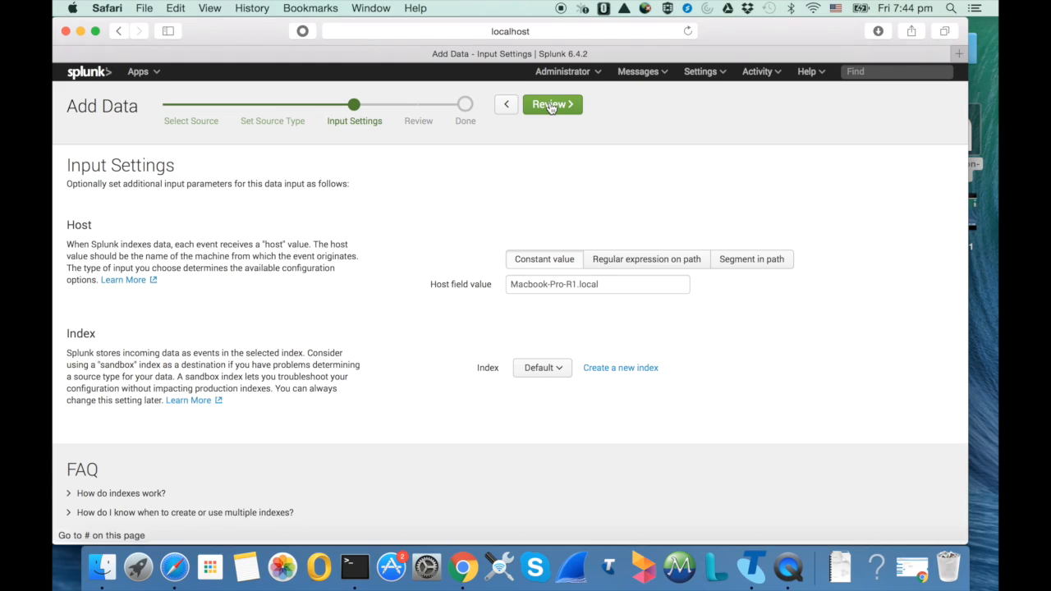
# Set the host field value to IP-session-video-1, keep the default index, and review and submit the upload
pyautogui.tripleClick(586, 284)
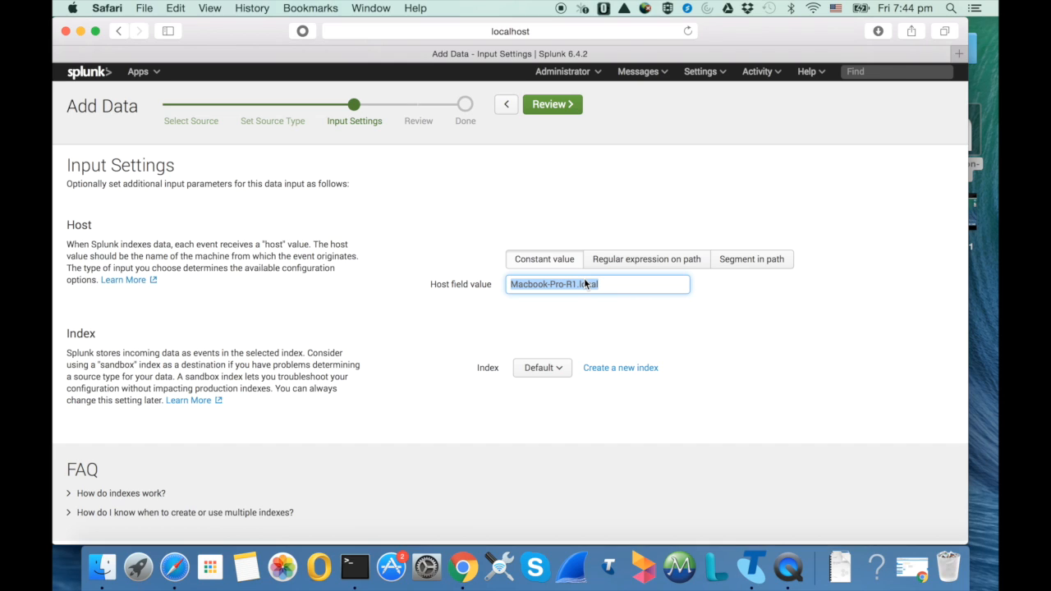
pyautogui.write('IP-session-video-1')
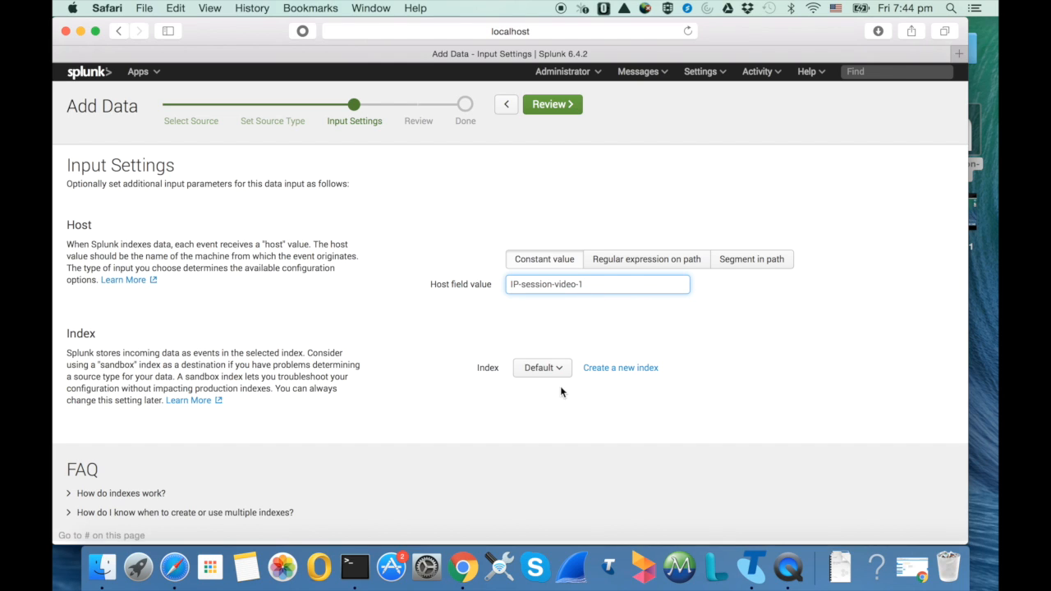
pyautogui.click(538, 104)
pyautogui.click(539, 103)
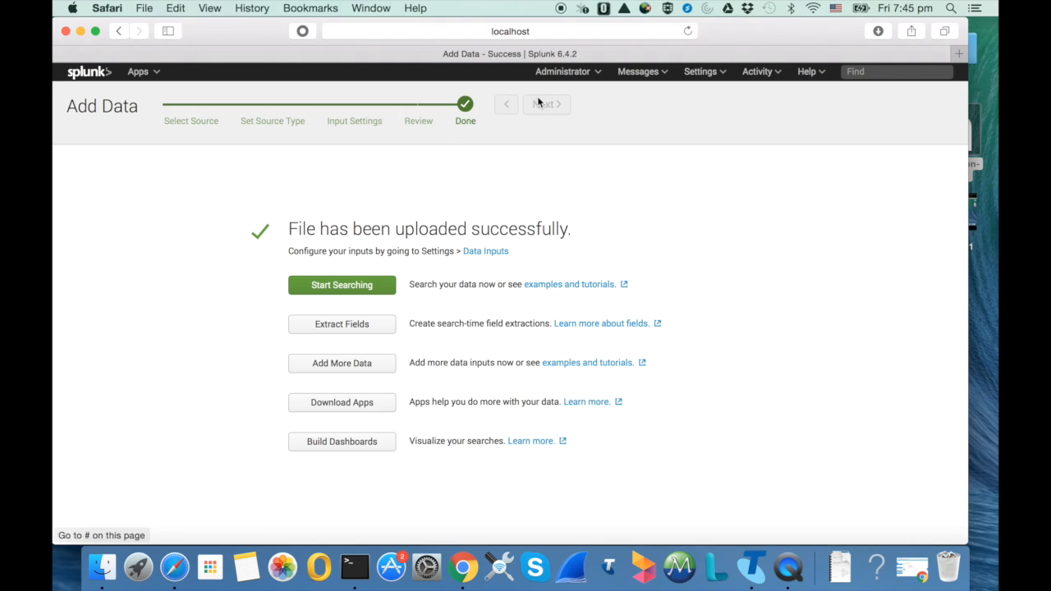
# Start a search on the uploaded data and browse the resulting events
pyautogui.click(324, 287)
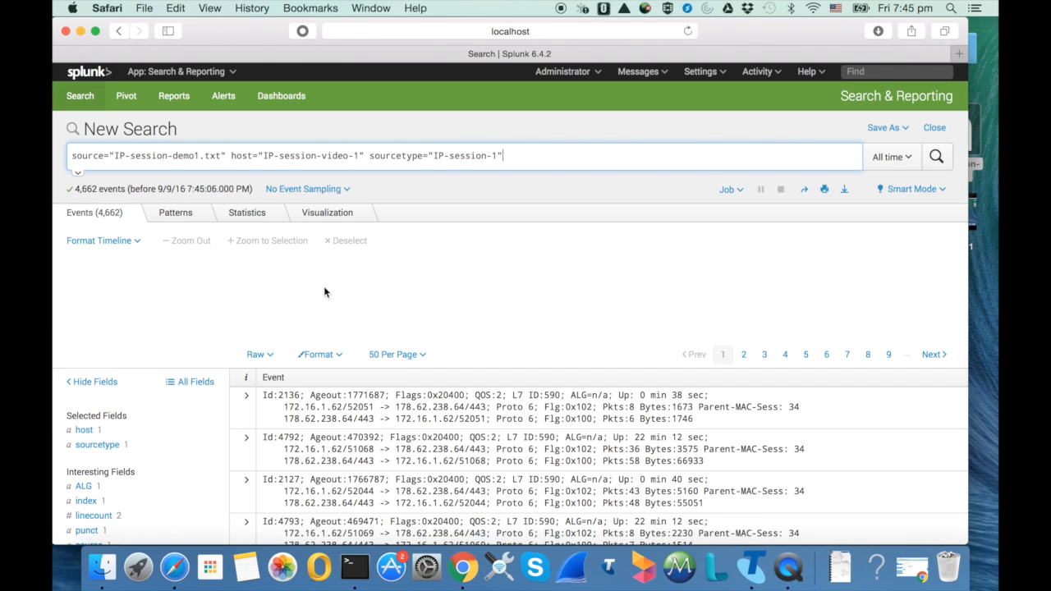
pyautogui.scroll(-3, 399, 274)
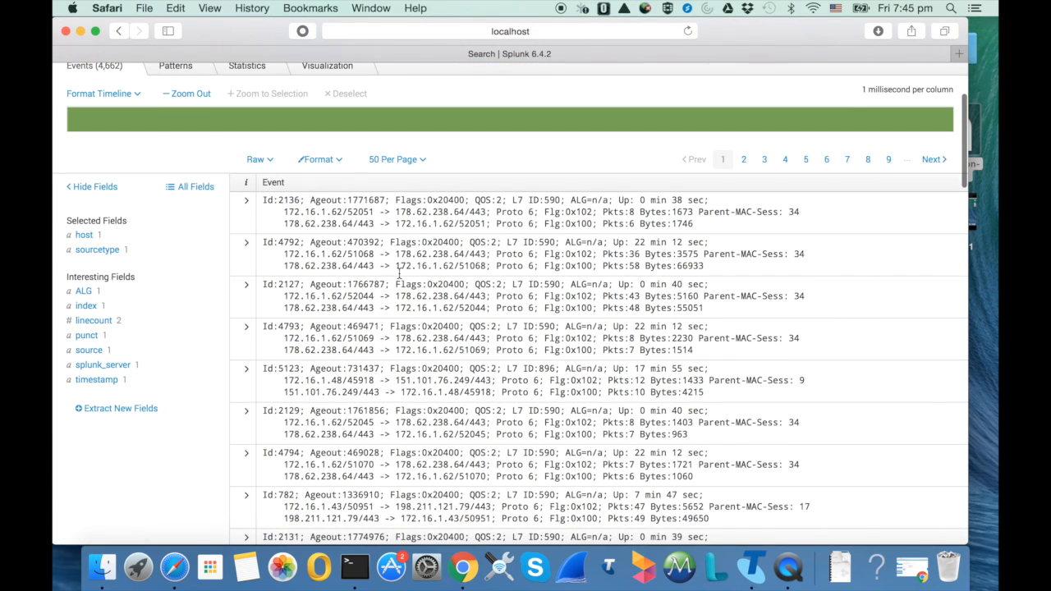
pyautogui.scroll(-10, 349, 355)
pyautogui.scroll(13, 350, 356)
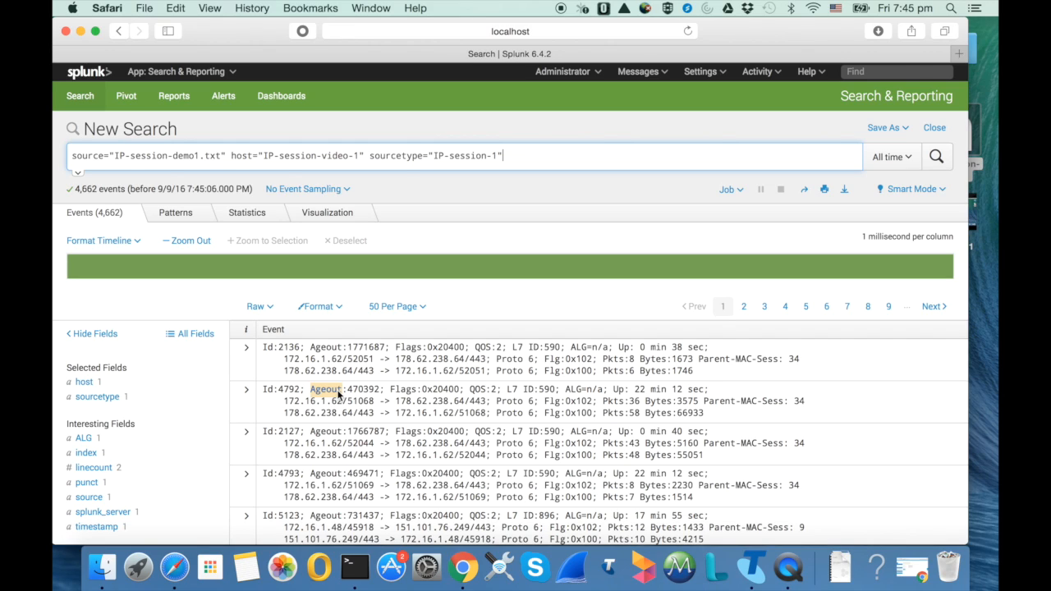
# Inspect the available fields and highlight the source IP 172.16.1.62 and destination port 443 in the first event
pyautogui.scroll(-2, 185, 383)
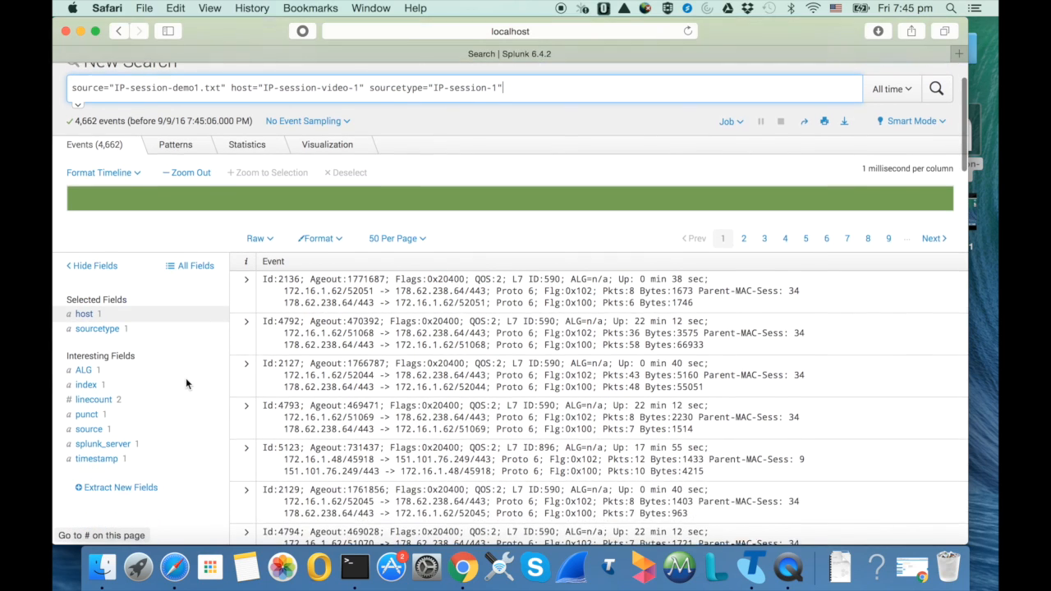
pyautogui.scroll(-1, 186, 383)
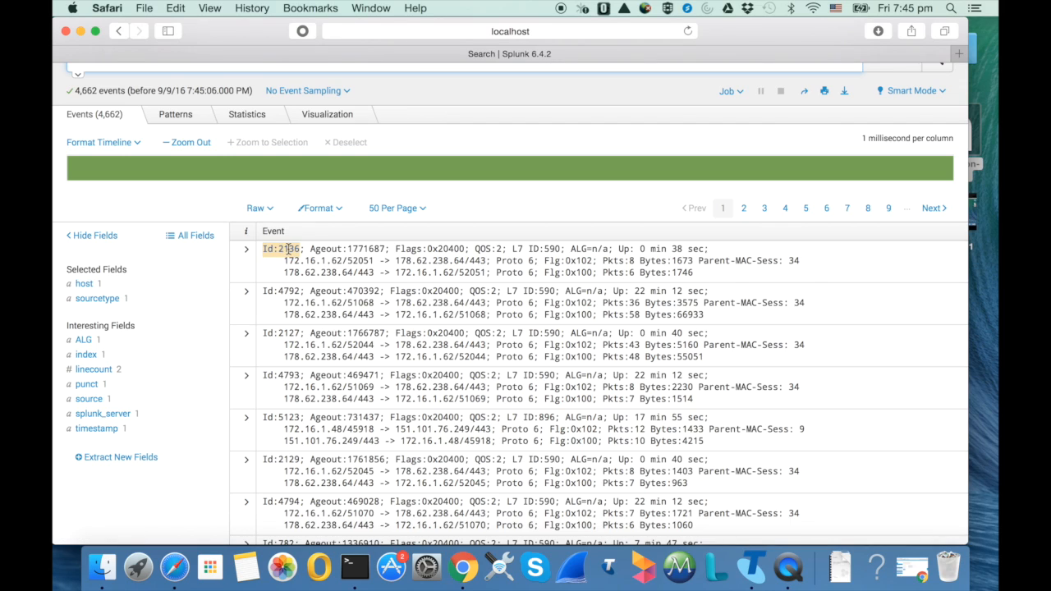
pyautogui.moveTo(284, 261); pyautogui.dragTo(343, 261)
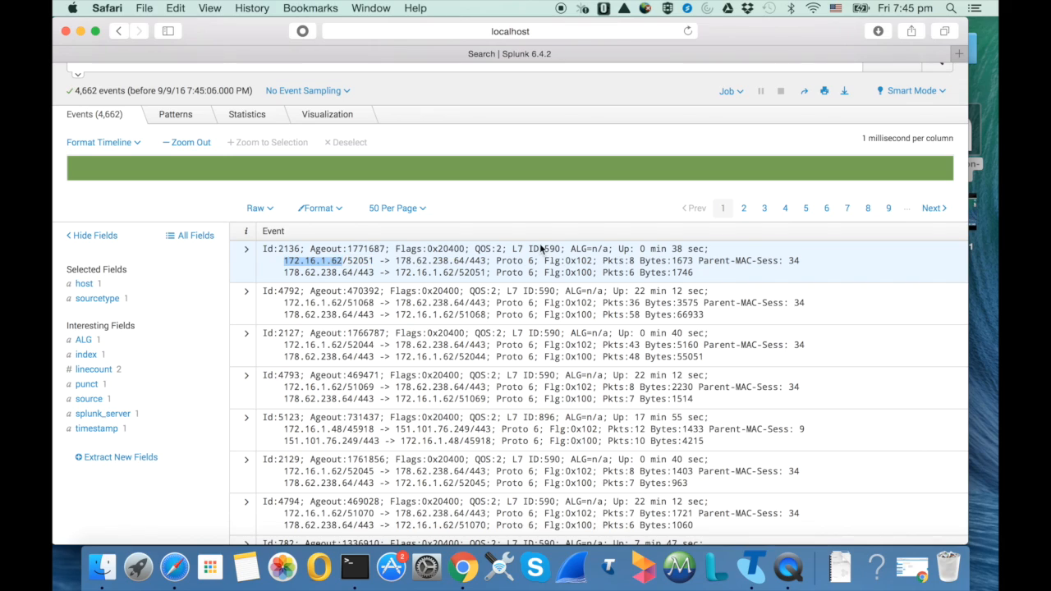
pyautogui.moveTo(469, 261); pyautogui.dragTo(486, 261)
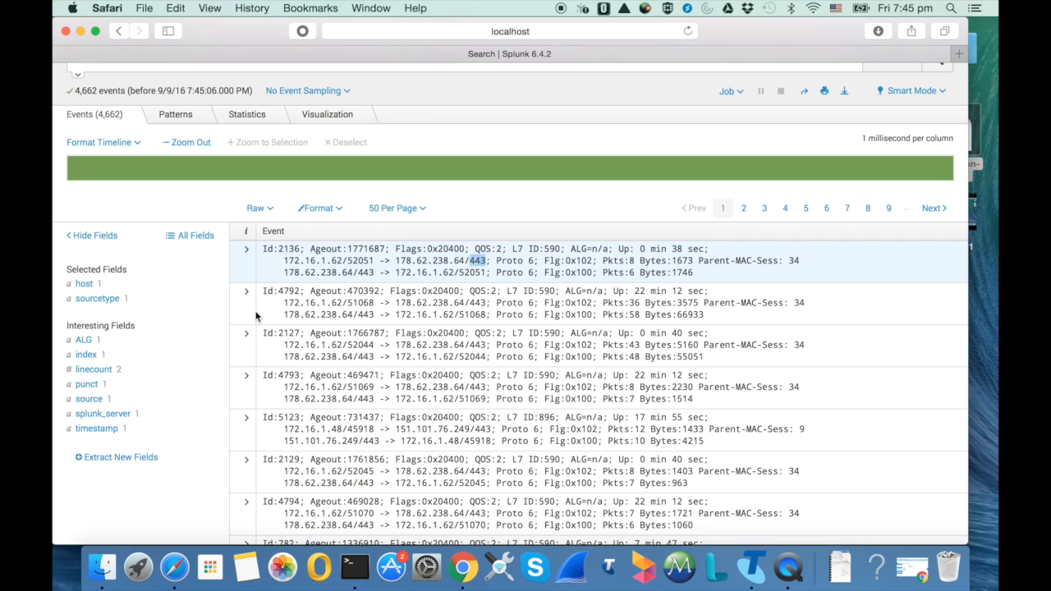
# Start extracting new fields, using the first event (Id:2136) as the sample, and continue to method selection
pyautogui.scroll(-1, 218, 346)
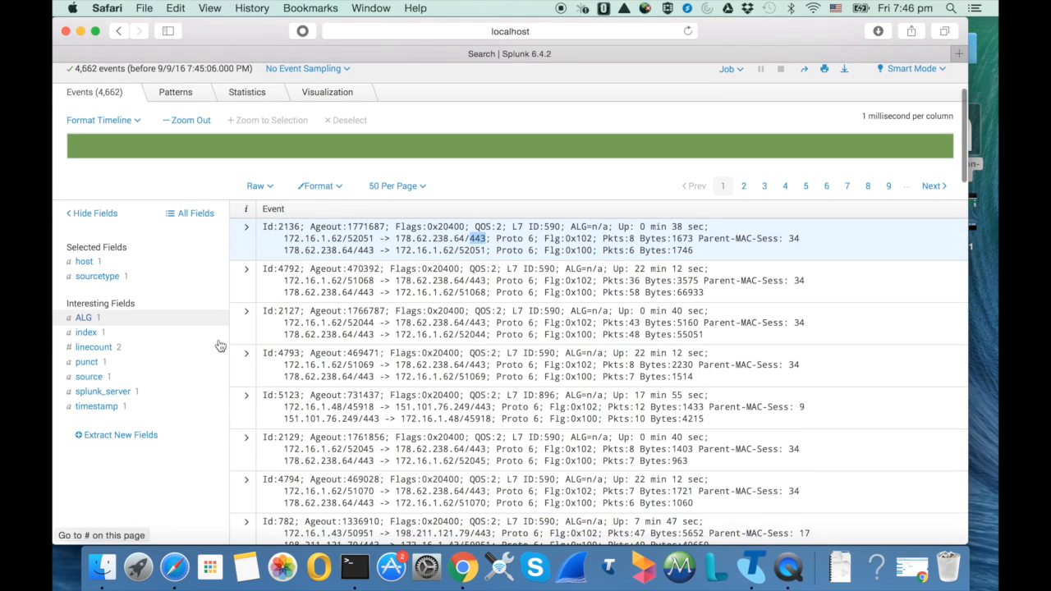
pyautogui.click(101, 437)
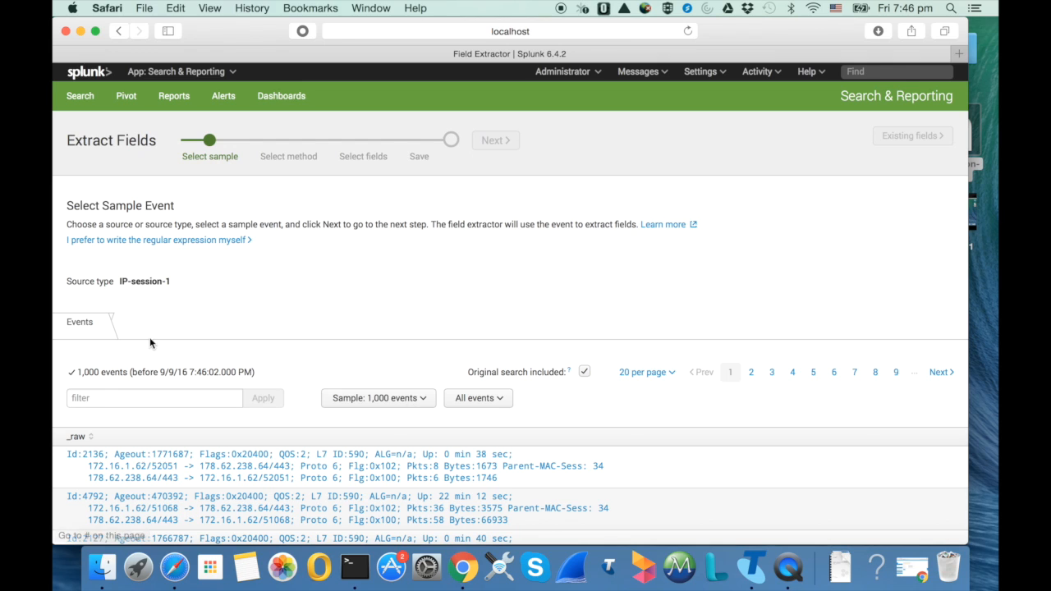
pyautogui.scroll(-3, 206, 246)
pyautogui.click(302, 384)
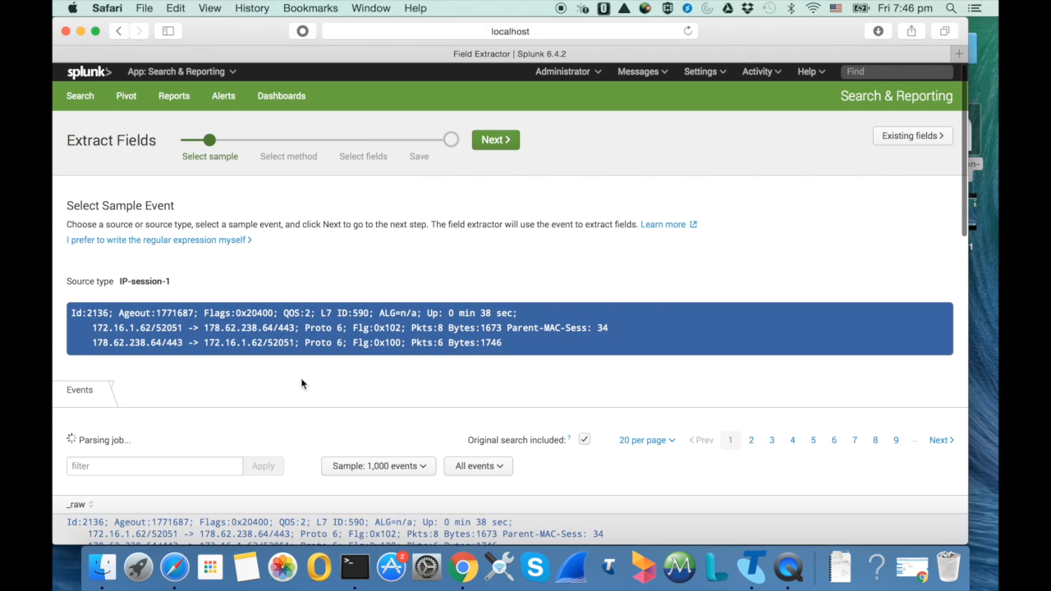
pyautogui.scroll(-5, 177, 367)
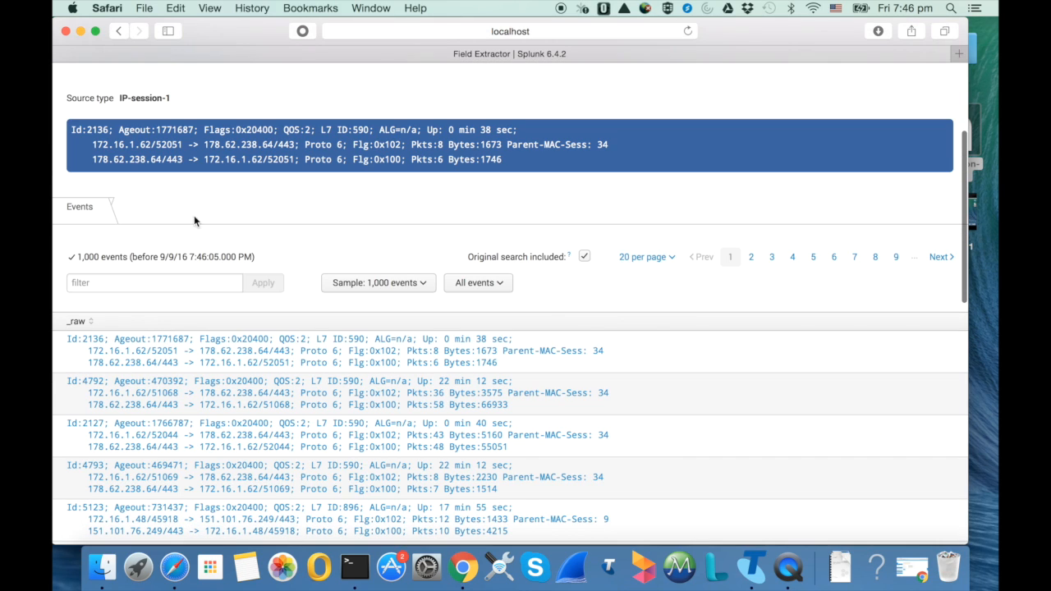
pyautogui.scroll(3, 169, 183)
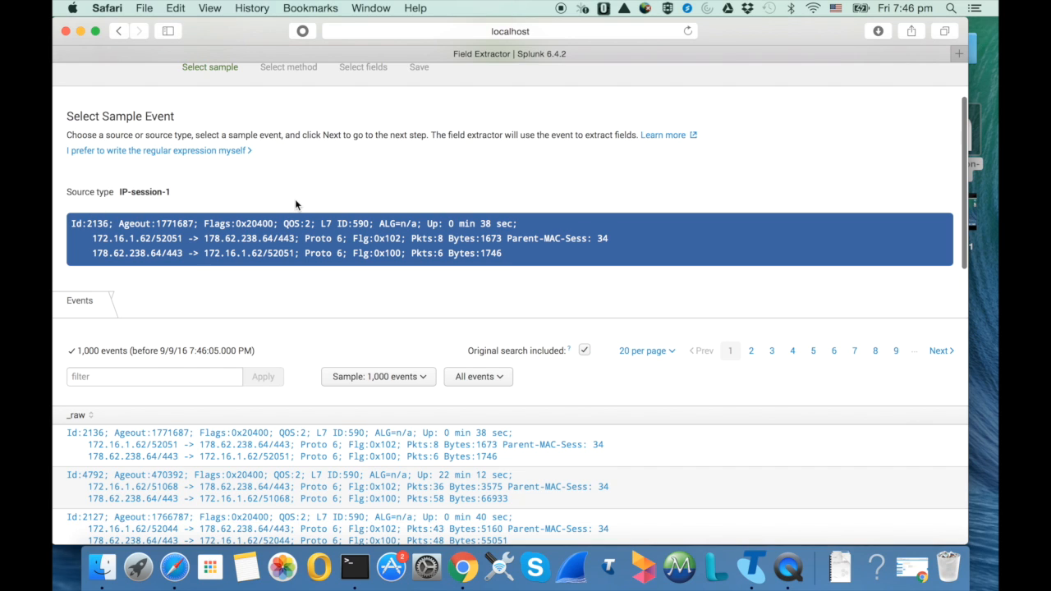
pyautogui.scroll(3, 296, 195)
pyautogui.click(496, 141)
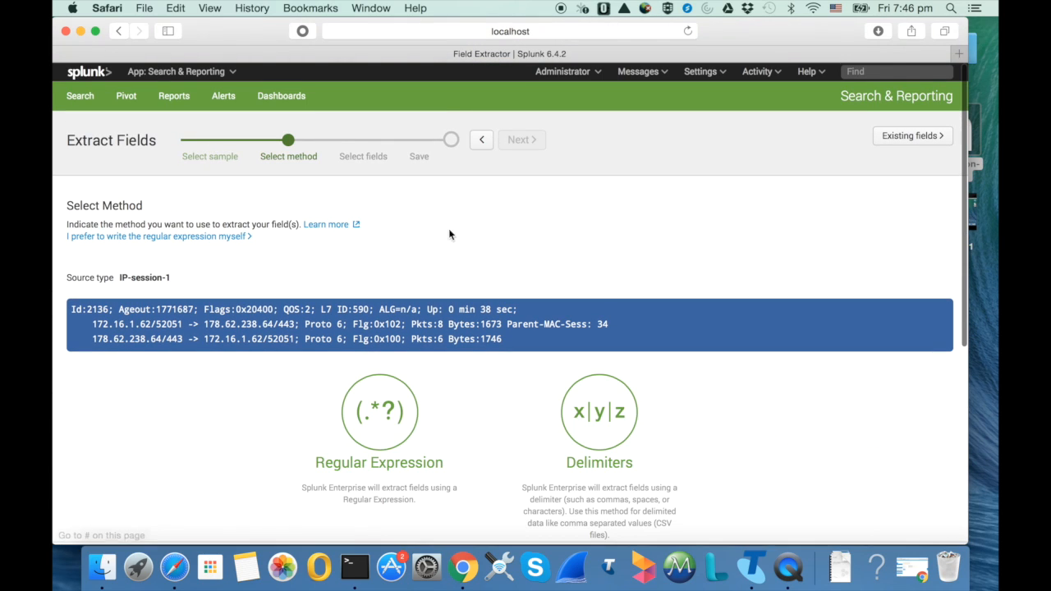
# Choose Regular Expression as the extraction method and continue to field selection
pyautogui.scroll(-3, 443, 369)
pyautogui.click(364, 333)
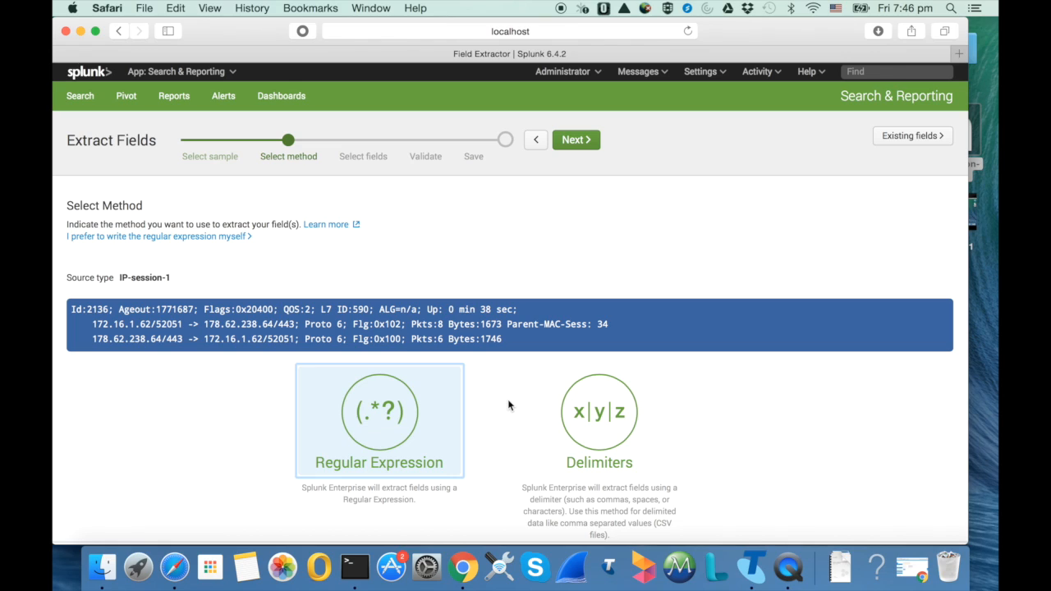
pyautogui.click(585, 146)
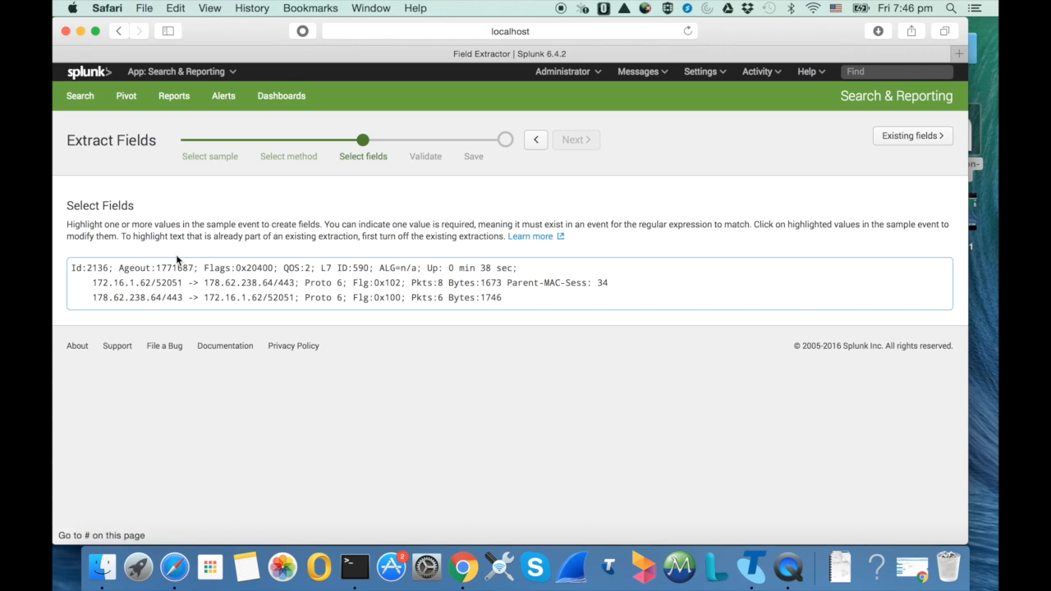
# Add an extraction named SrcIP for the address 172.16.1.62 in the sample event's second line
pyautogui.moveTo(93, 282); pyautogui.dragTo(152, 284)
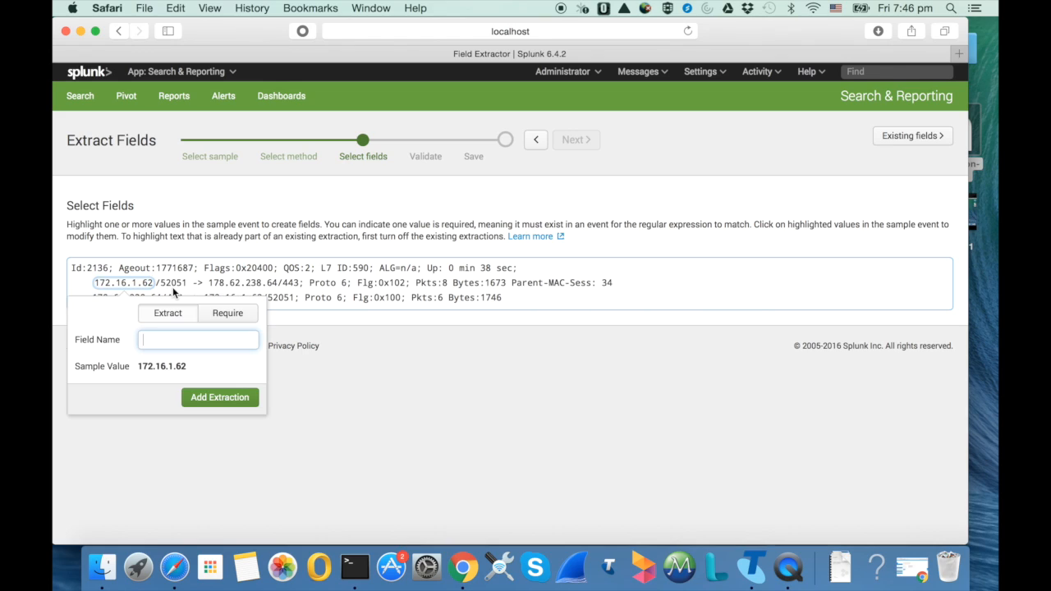
pyautogui.write('SrcIPO')
pyautogui.press('BackSpace')
pyautogui.click(201, 395)
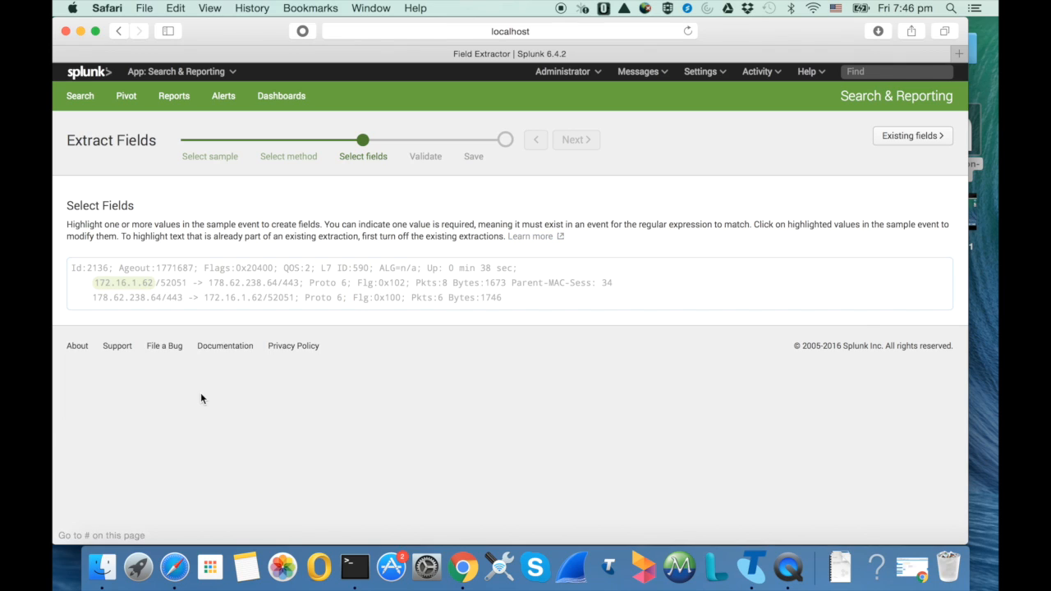
# Add an extraction named DstPort for the value 443 after the destination address and continue to validation
pyautogui.moveTo(283, 283); pyautogui.dragTo(300, 282)
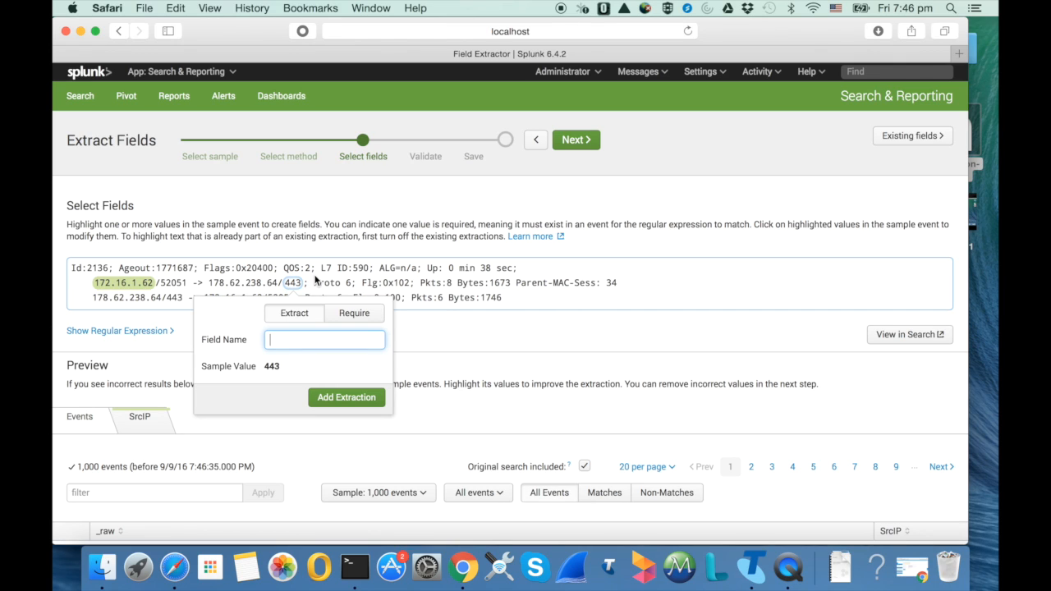
pyautogui.write('De')
pyautogui.press('BackSpace')
pyautogui.write('stPort')
pyautogui.click(325, 395)
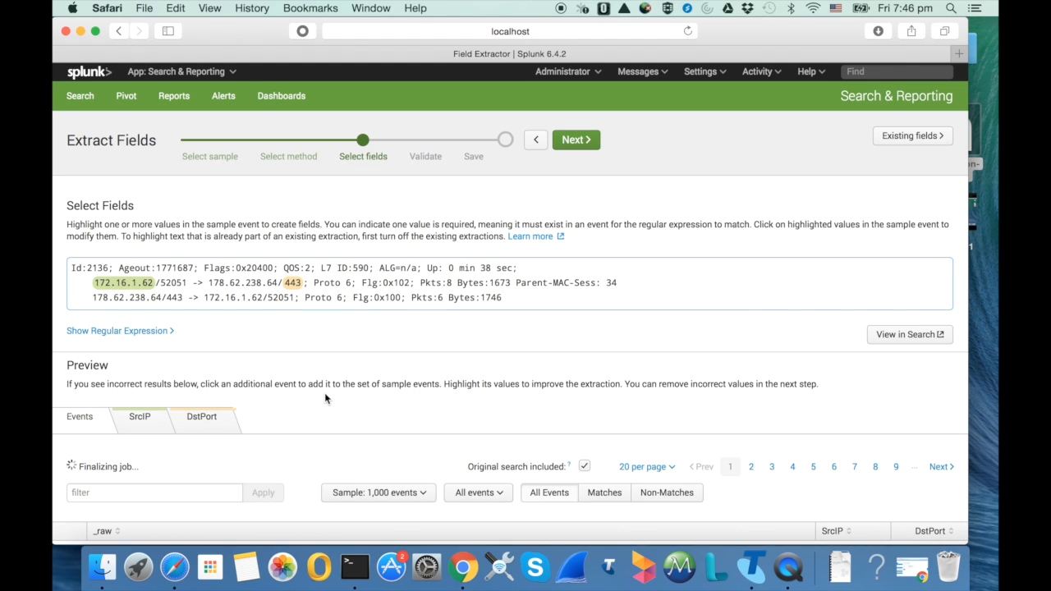
pyautogui.click(574, 144)
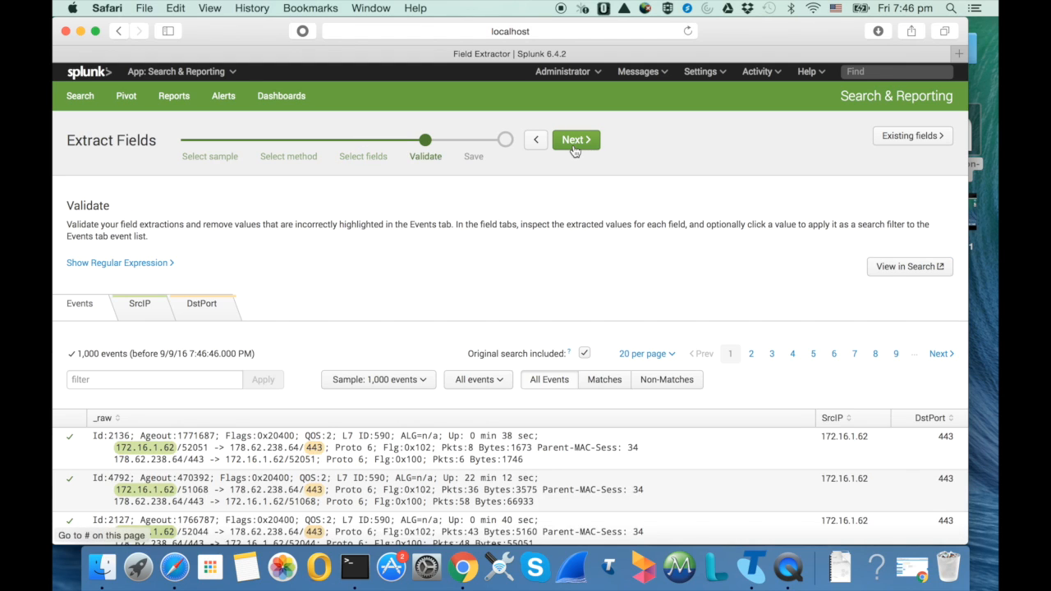
# Check the highlighted SrcIP and DstPort values throughout the listed events for correct extraction
pyautogui.scroll(-5, 554, 222)
pyautogui.scroll(3, 554, 222)
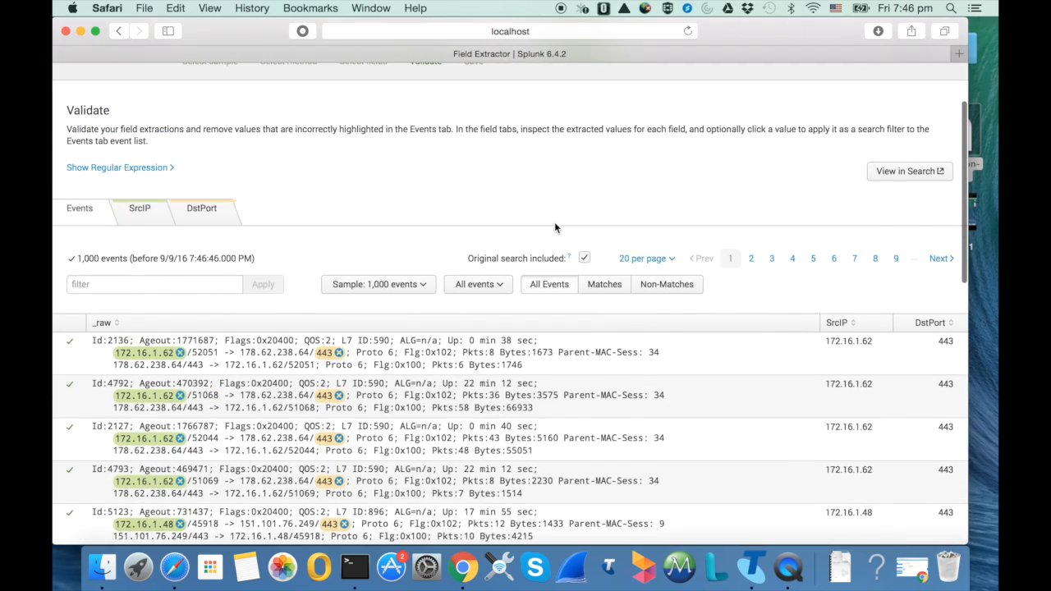
pyautogui.scroll(-4, 554, 222)
pyautogui.scroll(-6, 554, 227)
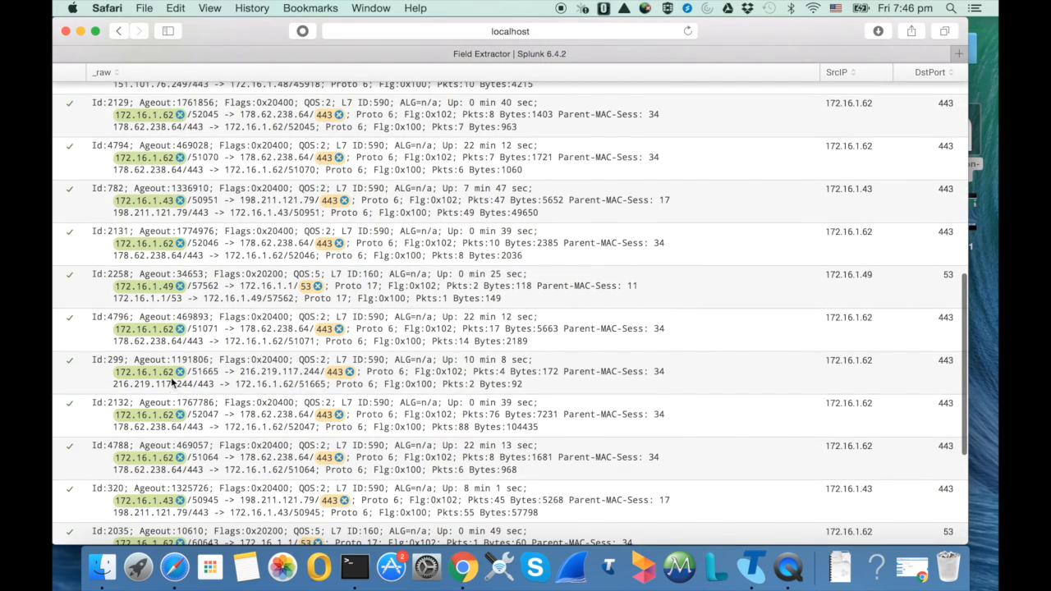
pyautogui.scroll(-2, 366, 362)
pyautogui.scroll(-3, 366, 362)
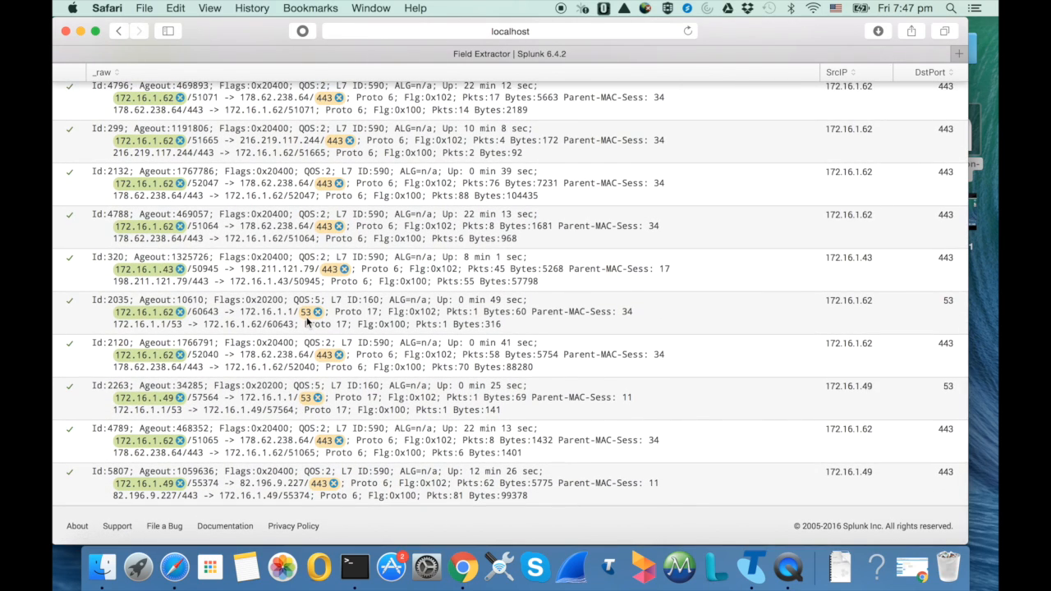
pyautogui.scroll(8, 316, 296)
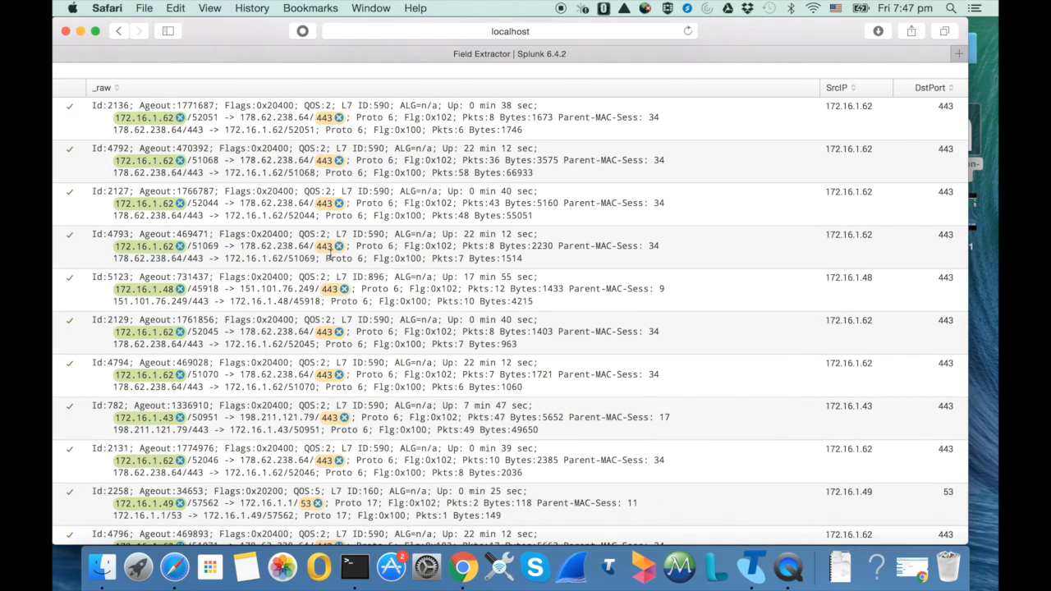
pyautogui.scroll(6, 379, 221)
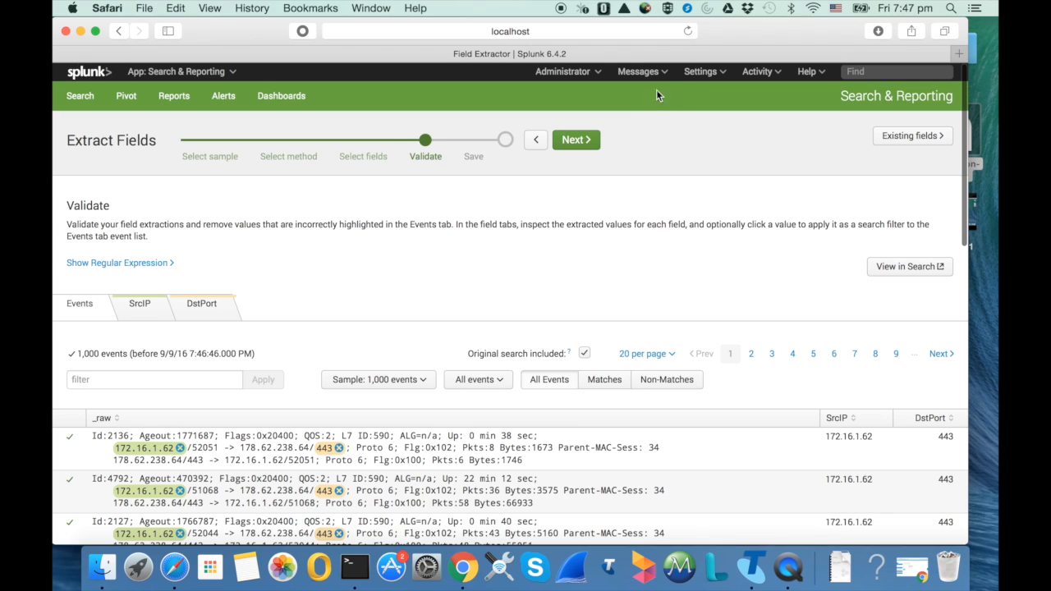
# Accept the validated fields and save the extraction as SrcIP,DstPort with Owner permissions
pyautogui.click(579, 140)
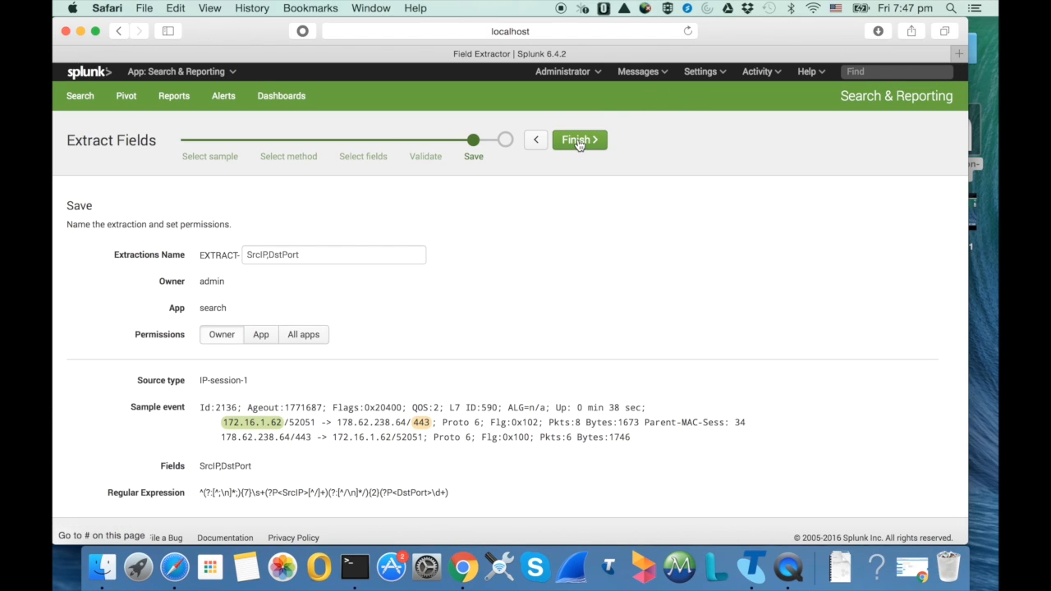
pyautogui.scroll(-1, 535, 258)
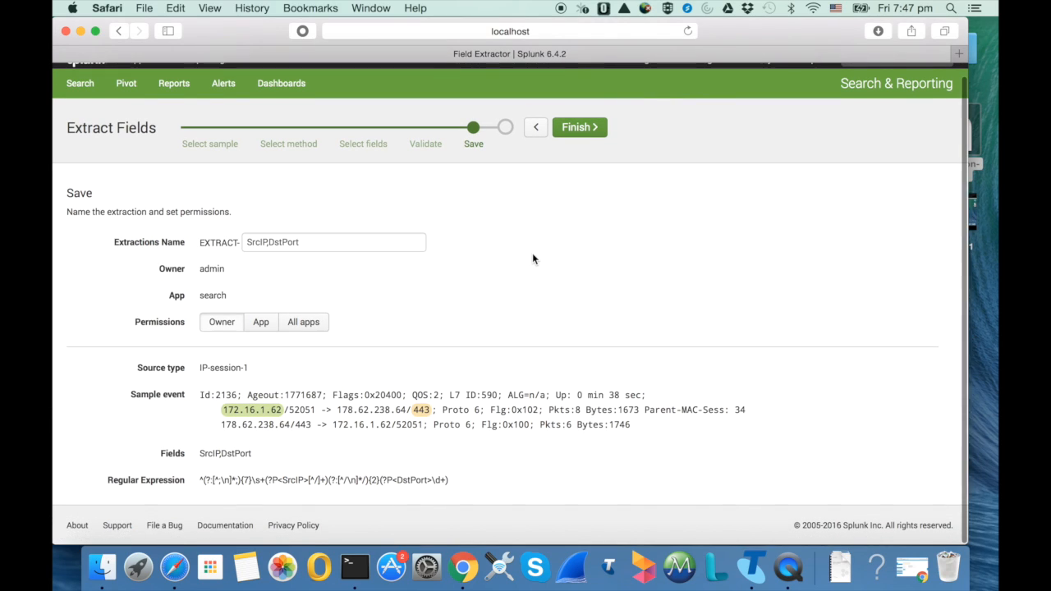
pyautogui.click(579, 129)
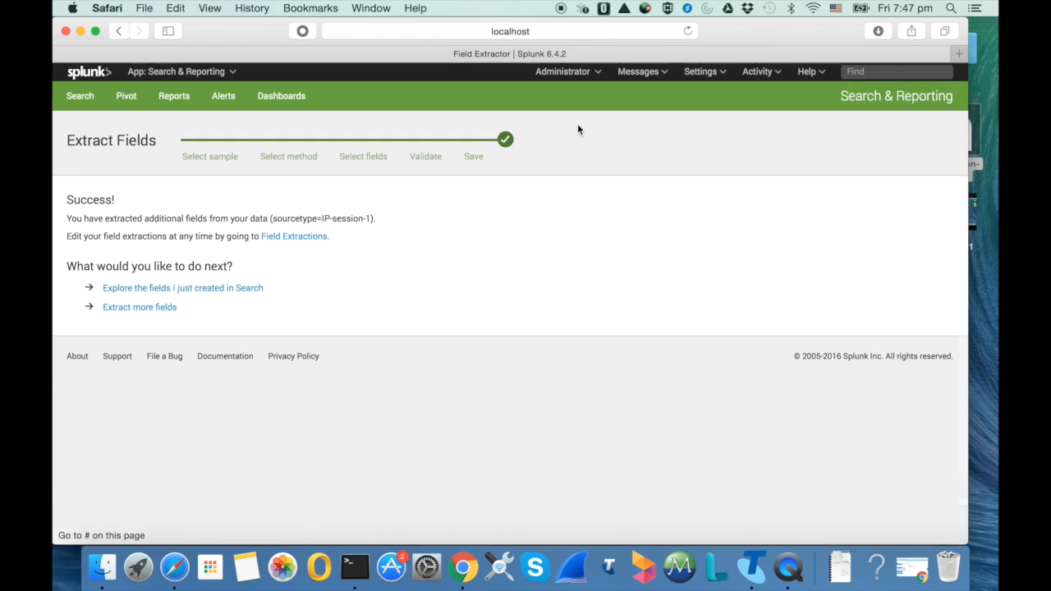
# Explore the newly created fields in Search and review the full field list for DstPort and SrcIP
pyautogui.click(186, 292)
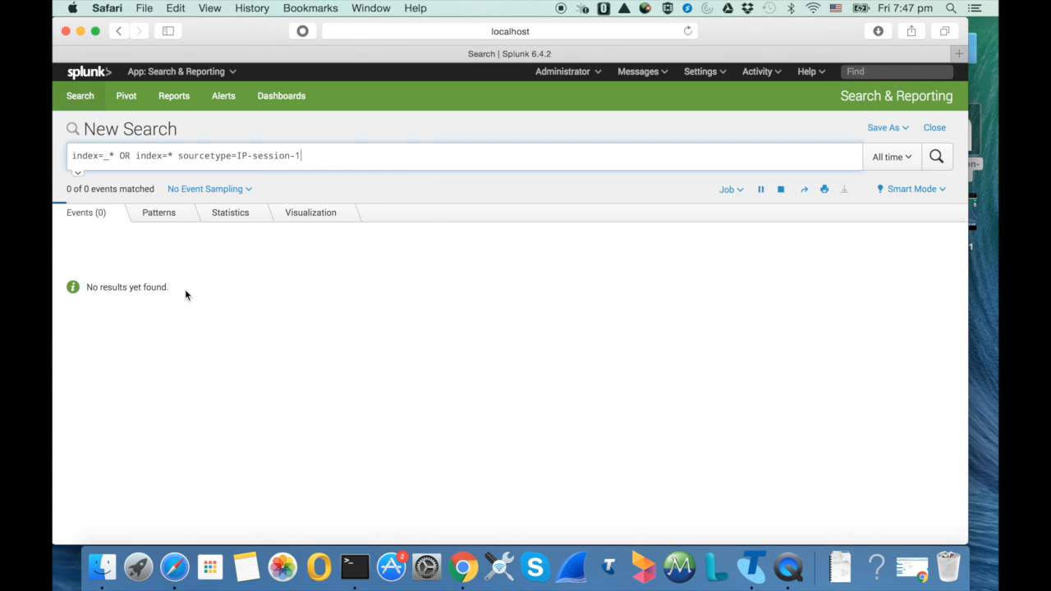
pyautogui.scroll(-3, 437, 319)
pyautogui.scroll(-2, 437, 319)
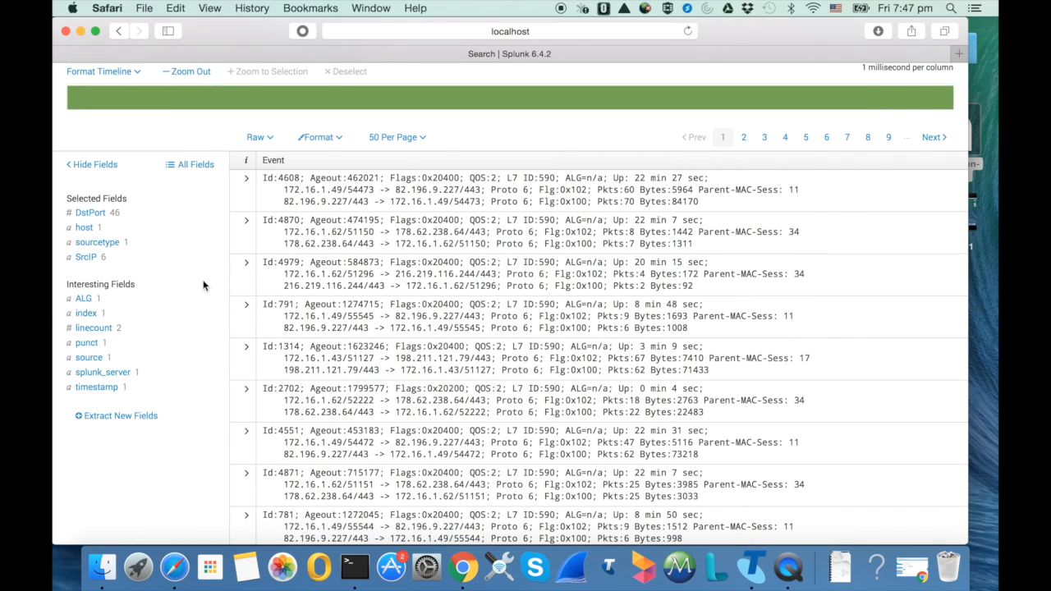
pyautogui.click(198, 175)
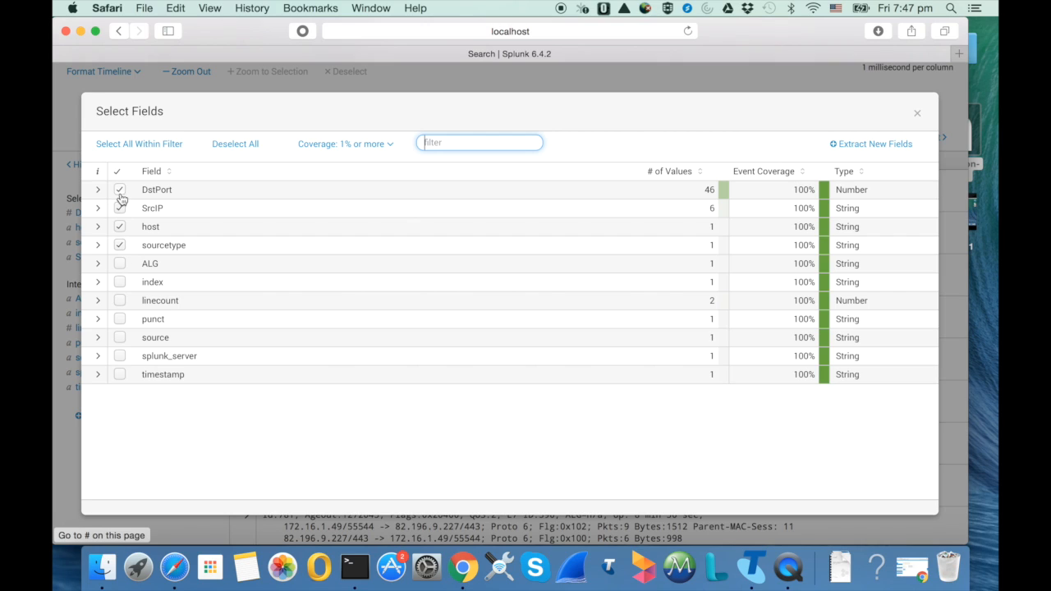
pyautogui.click(917, 112)
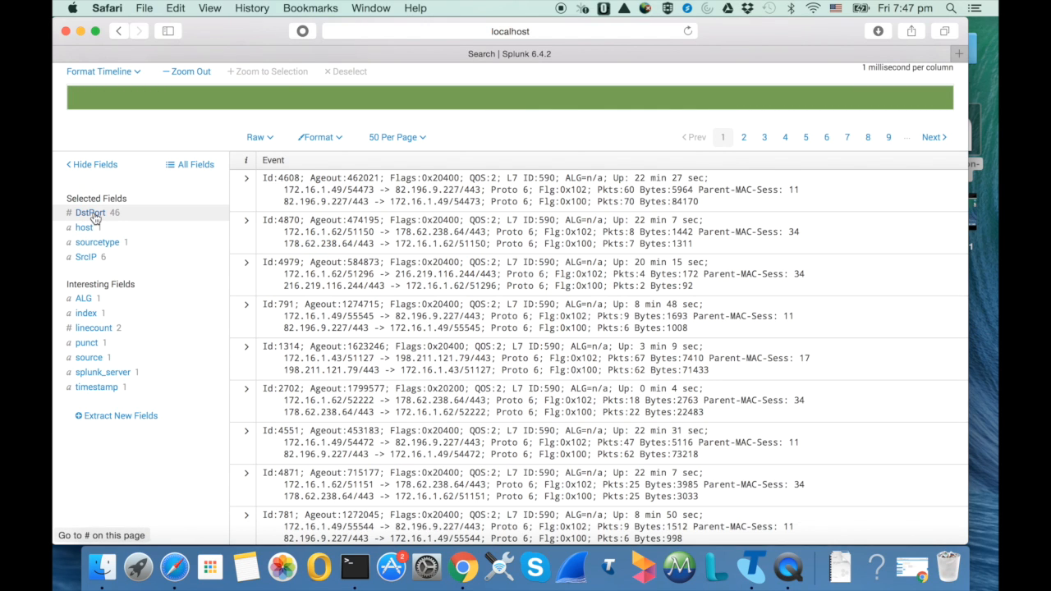
# Examine the SrcIP value distribution and narrow the search to events with source address 172.16.1.49
pyautogui.click(86, 259)
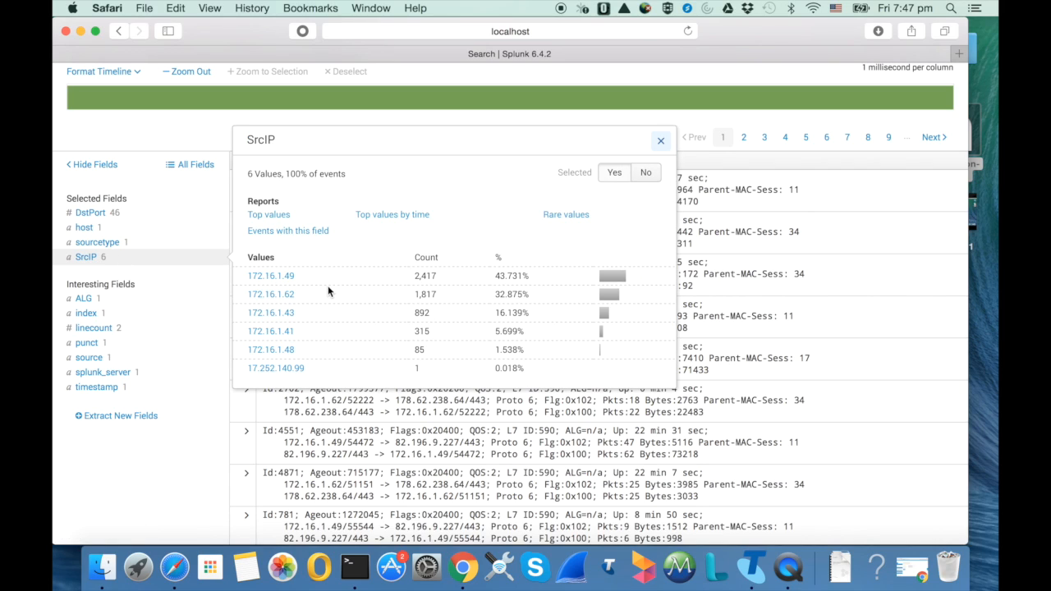
pyautogui.moveTo(305, 278); pyautogui.dragTo(481, 290)
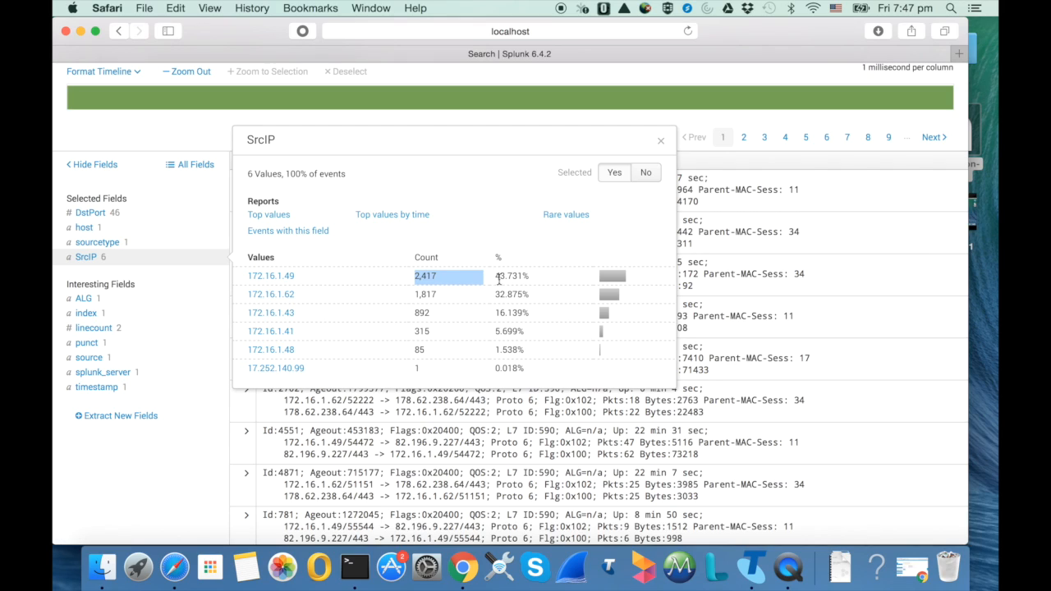
pyautogui.moveTo(493, 276); pyautogui.dragTo(533, 273)
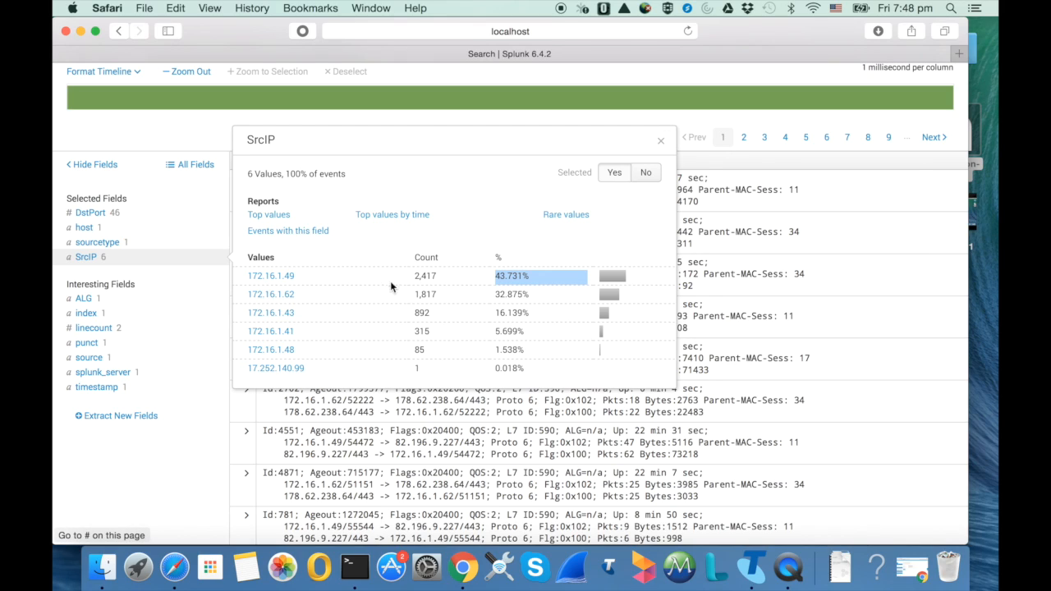
pyautogui.click(289, 280)
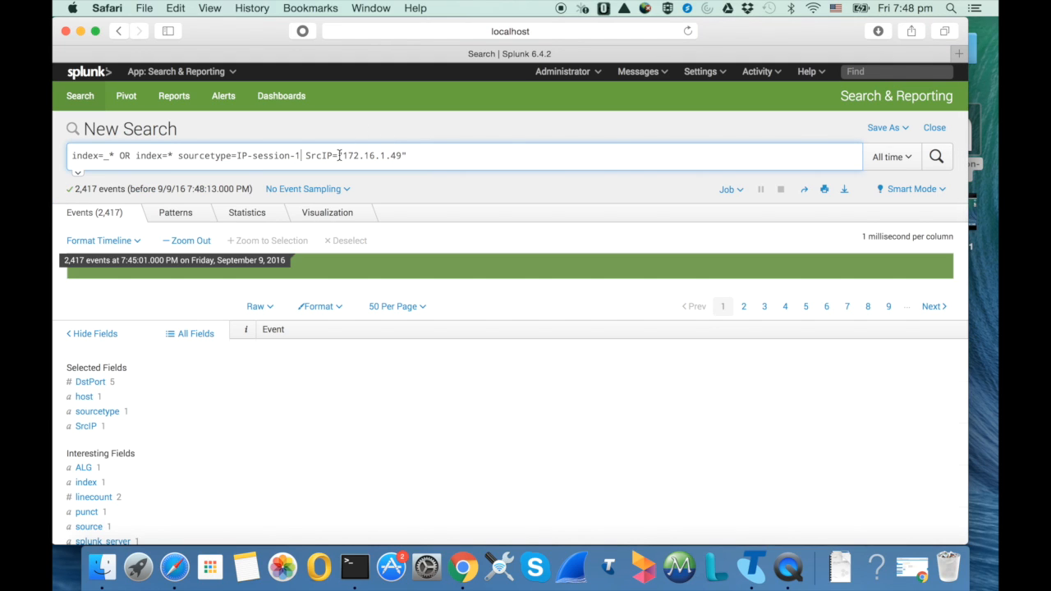
pyautogui.moveTo(305, 156); pyautogui.dragTo(421, 152)
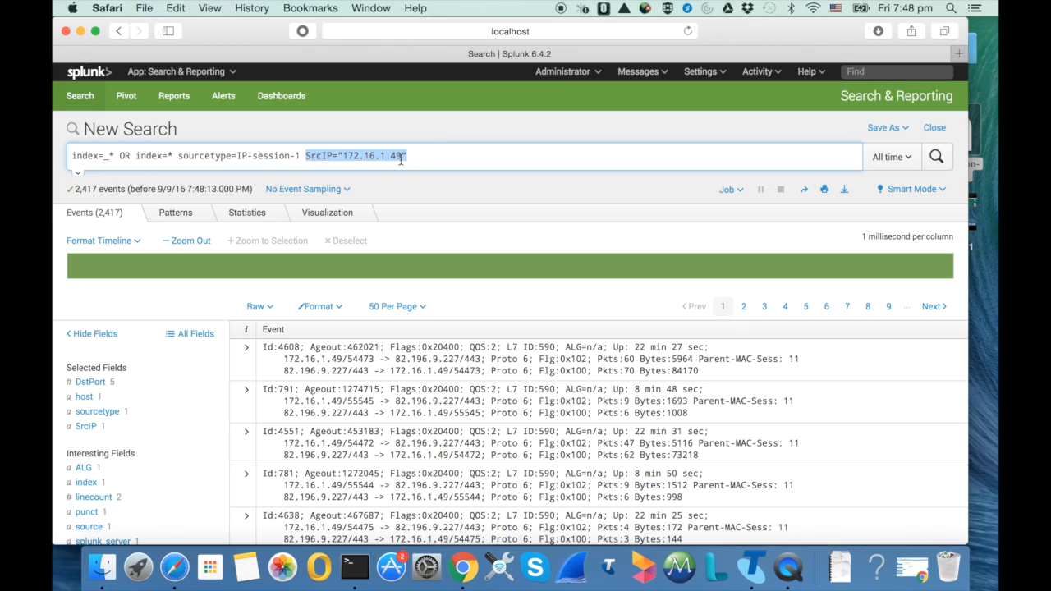
# Examine the DstPort value distribution for the filtered source address, focusing on port 443
pyautogui.click(90, 382)
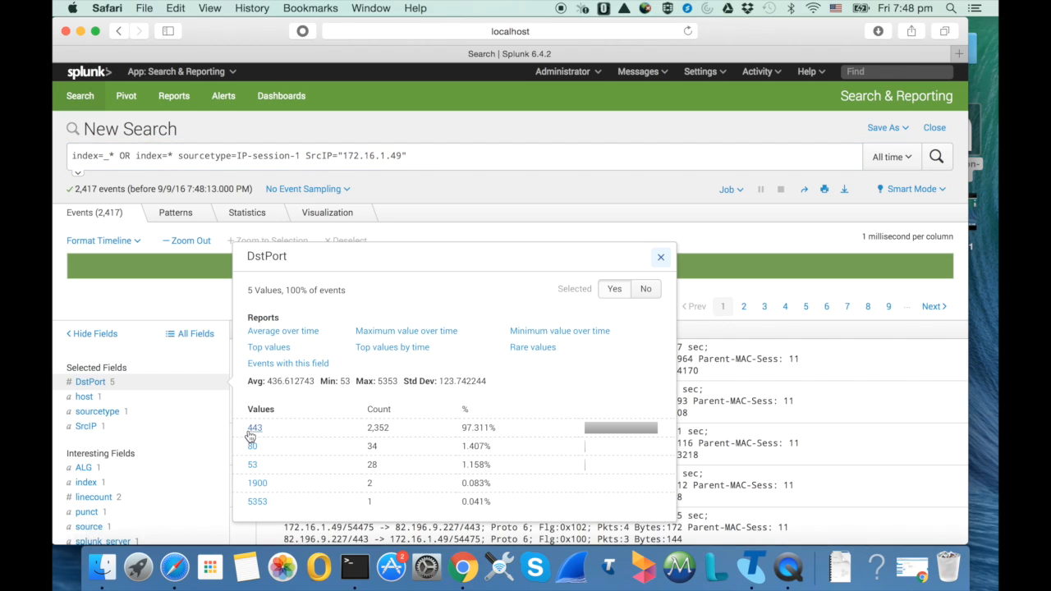
pyautogui.moveTo(497, 430); pyautogui.dragTo(462, 423)
pyautogui.moveTo(279, 430); pyautogui.dragTo(247, 429)
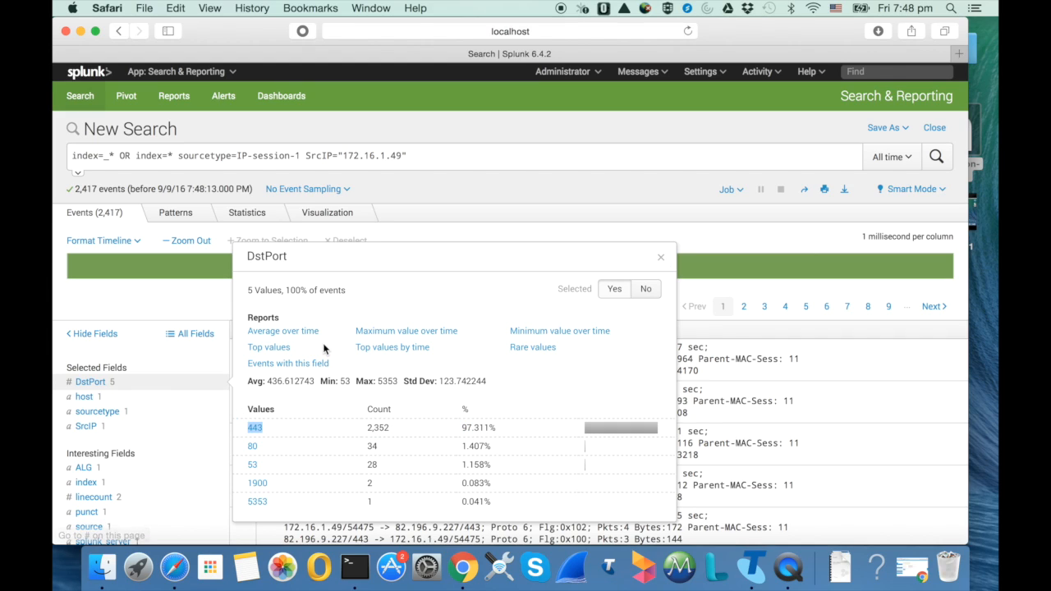